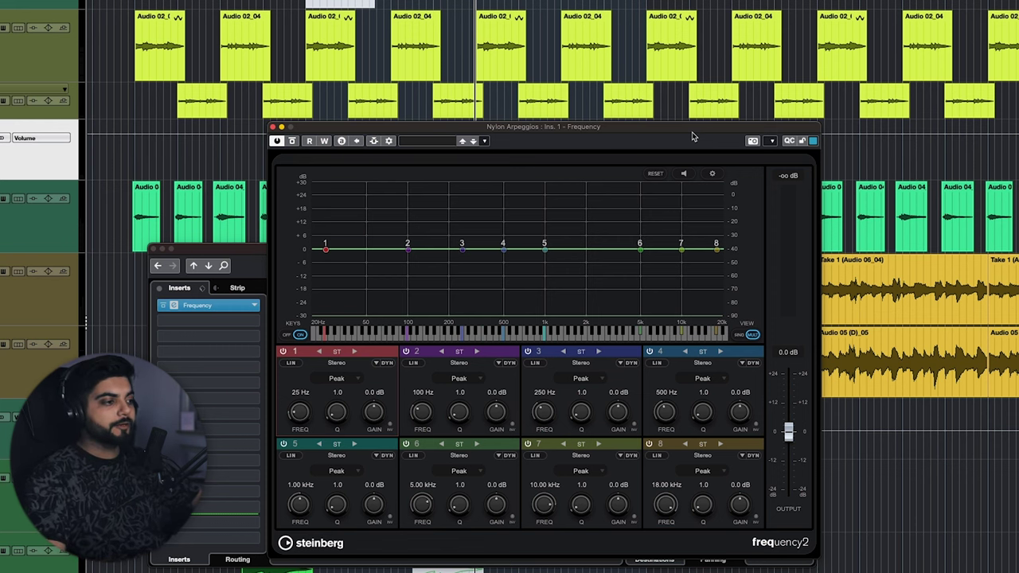
- Set band 1 of the Frequency EQ to a Cut 96 filter, trying Cut 6 and Cut 12 on the way
left_click_drag(693, 132, 729, 61)
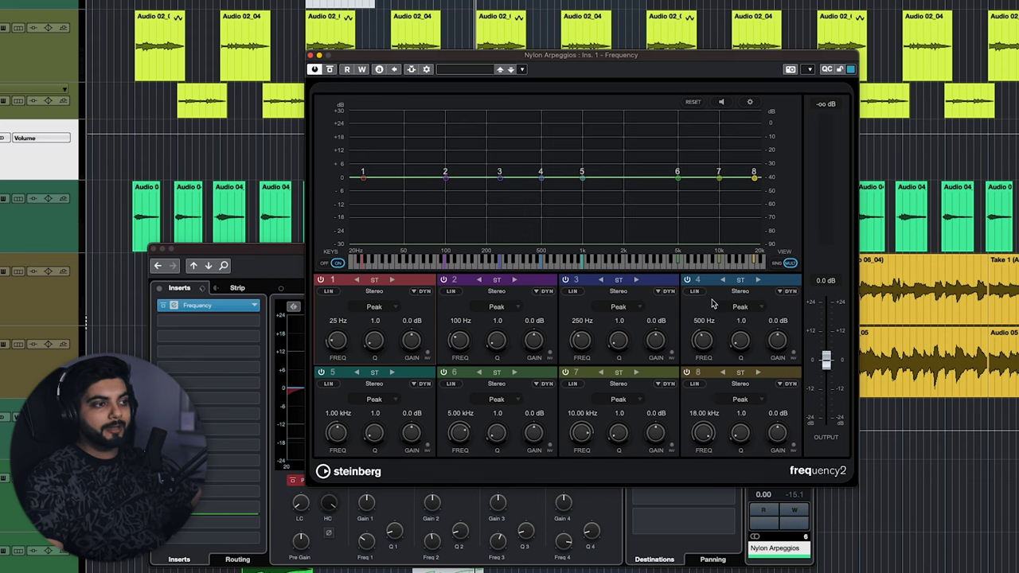
left_click(377, 307)
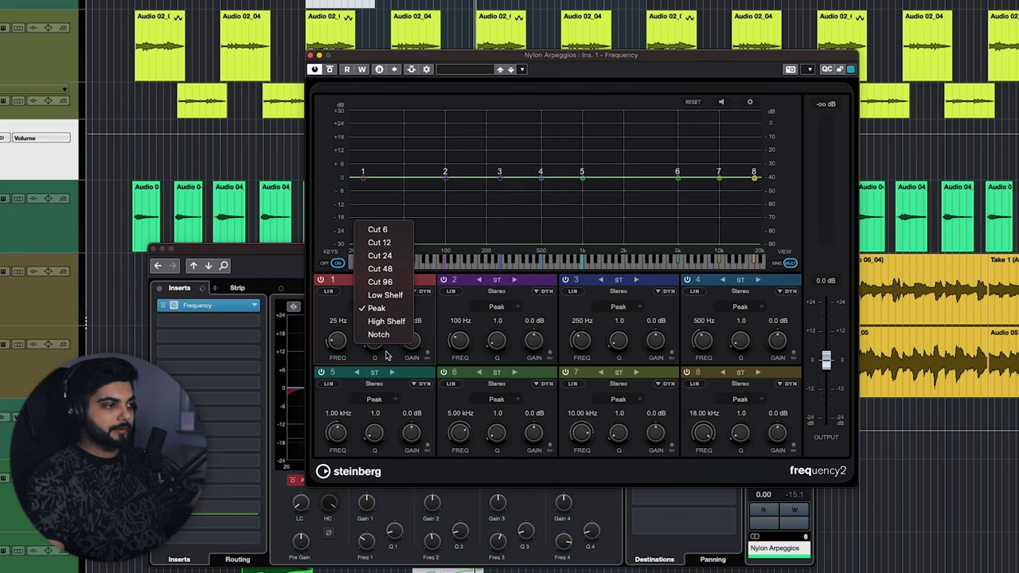
left_click(335, 334)
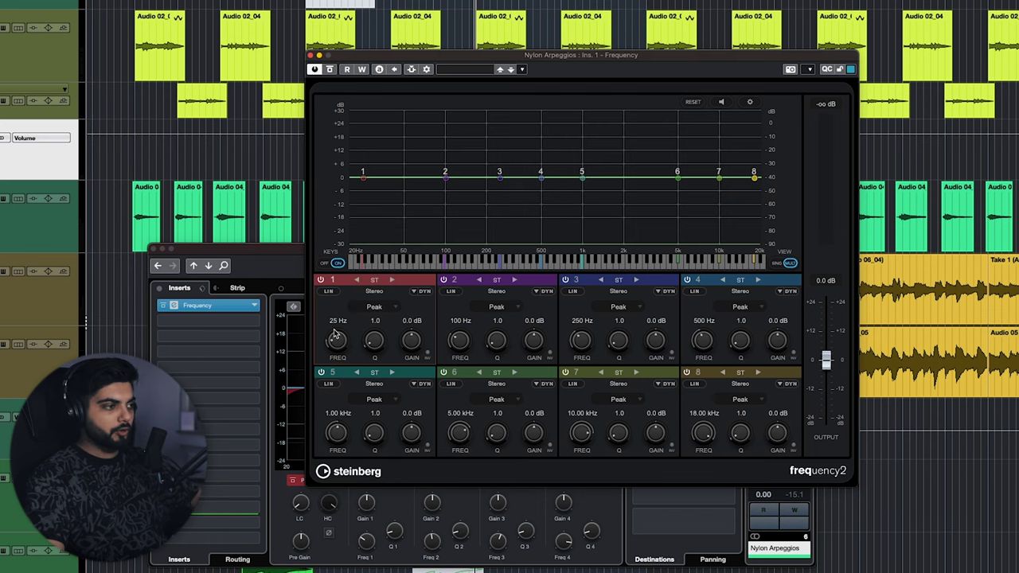
left_click(370, 309)
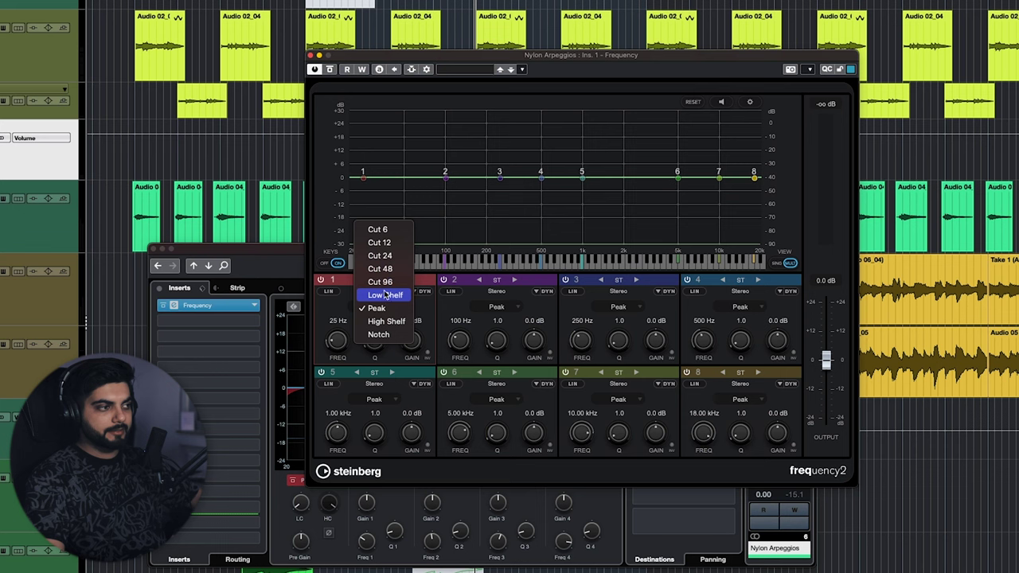
left_click(377, 230)
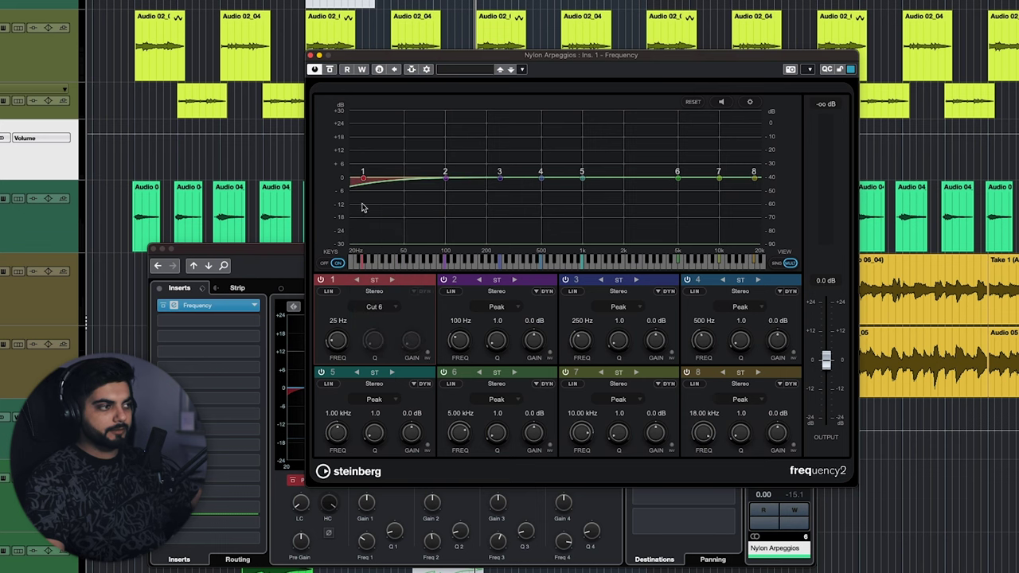
left_click(374, 308)
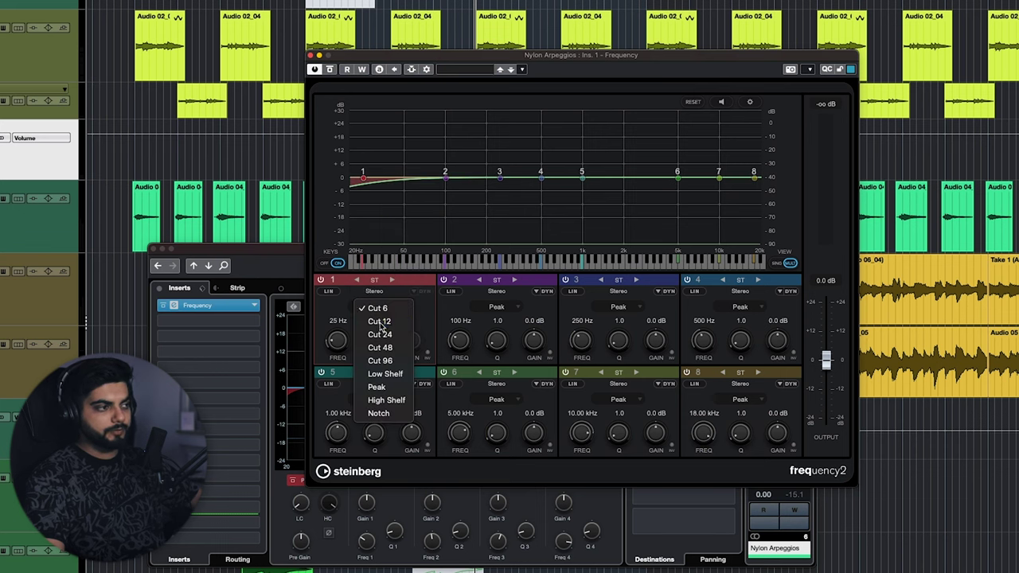
left_click(380, 322)
left_click(375, 306)
left_click(355, 360)
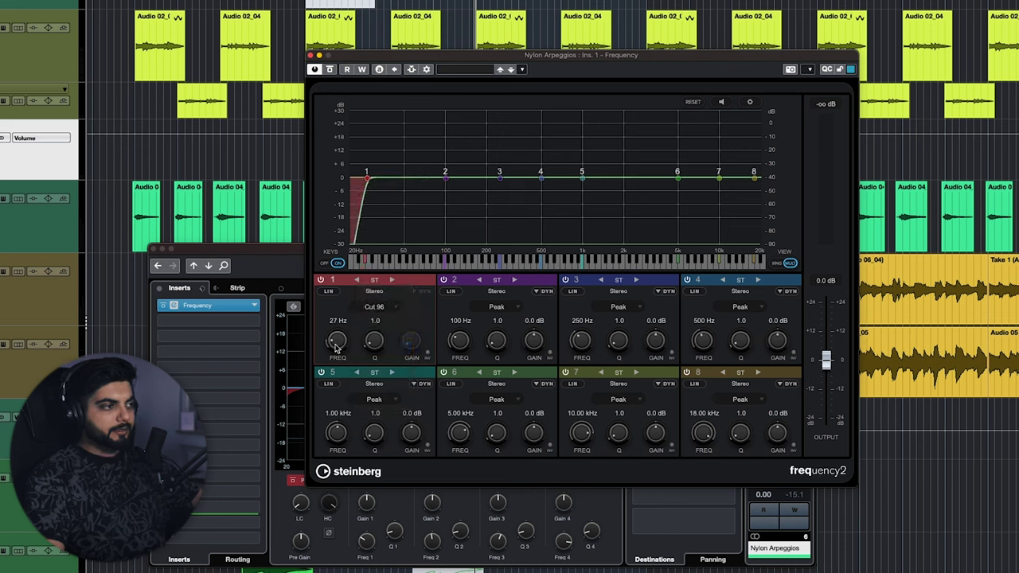
- Raise the cutoff frequency of band 1's low cut to about 98 Hz
scroll(335, 346, "up", 10)
scroll(337, 348, "down", 7)
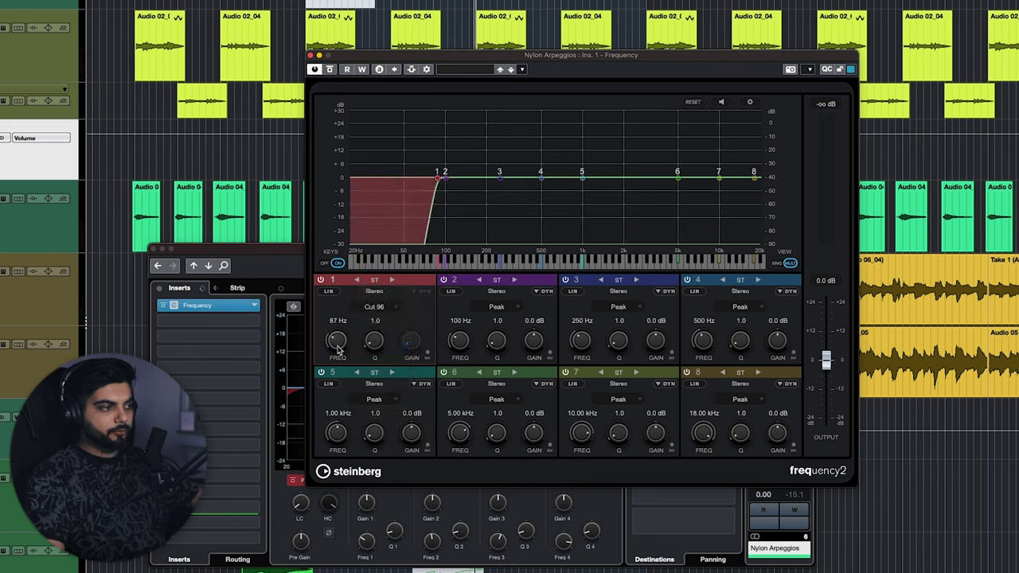
scroll(337, 348, "up", 2)
scroll(337, 347, "down", 1)
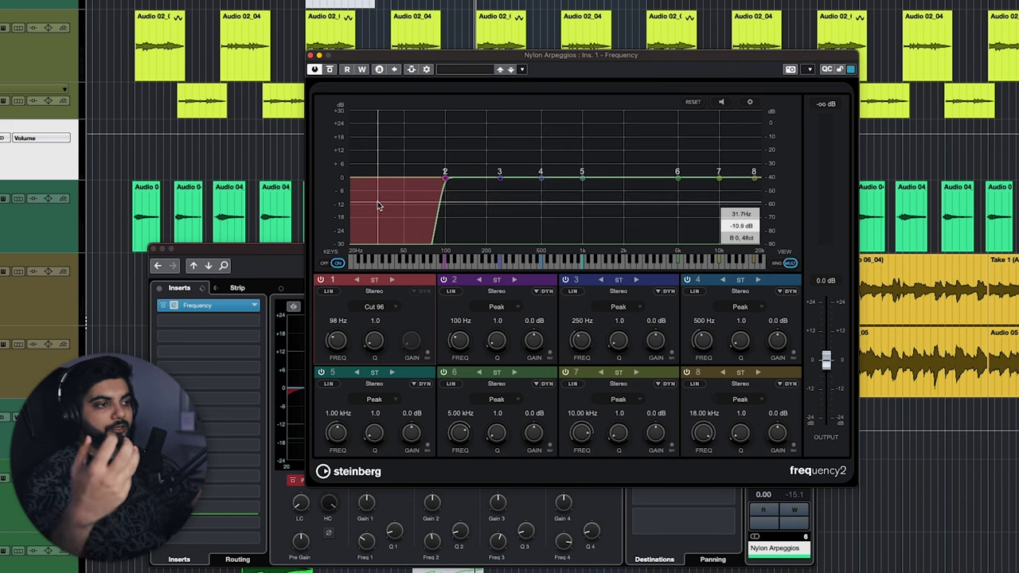
- Set band 8 to a Cut 96 filter and lower its frequency to about 14.56 kHz
left_click(741, 400)
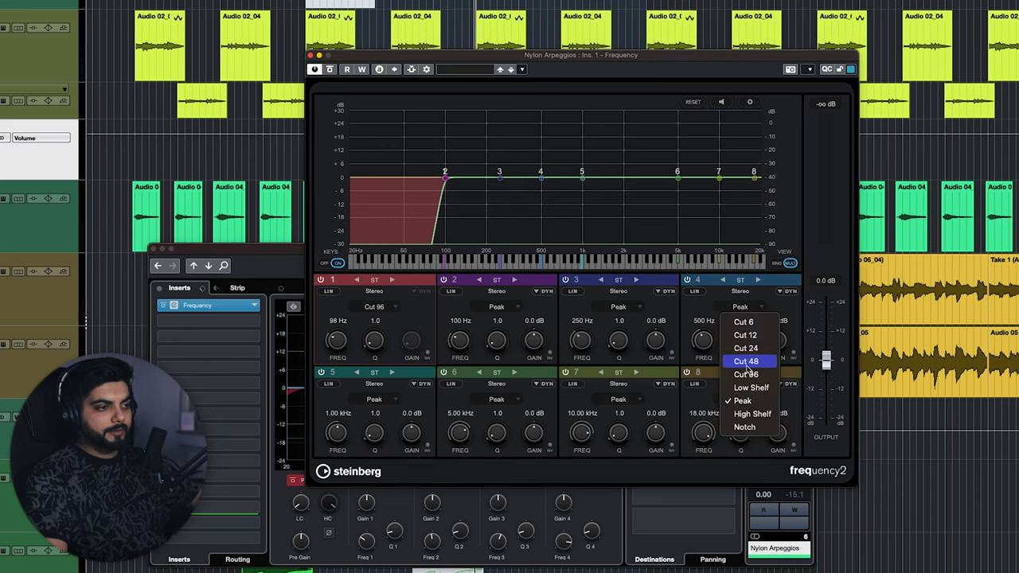
left_click(745, 374)
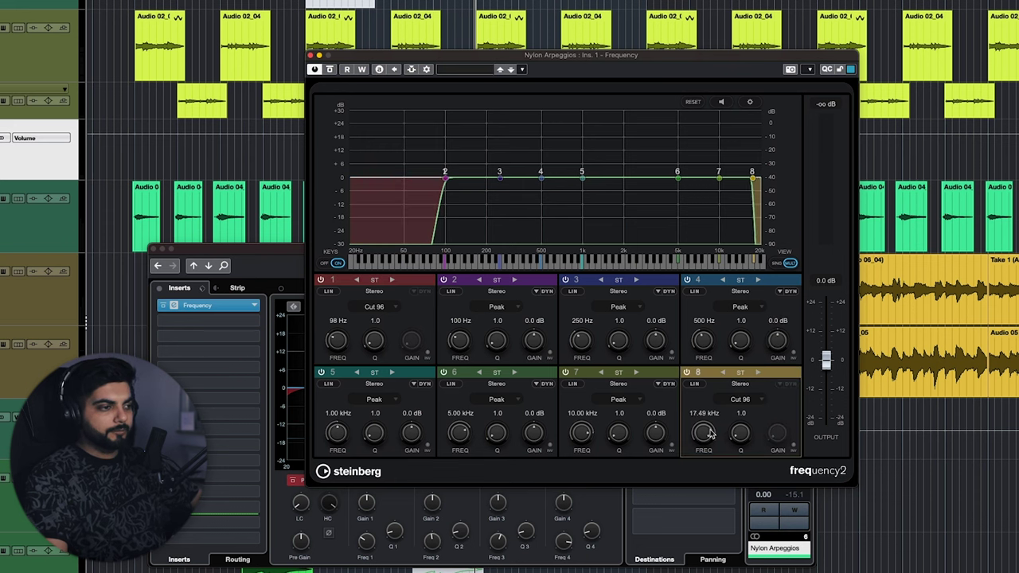
left_click_drag(710, 434, 710, 437)
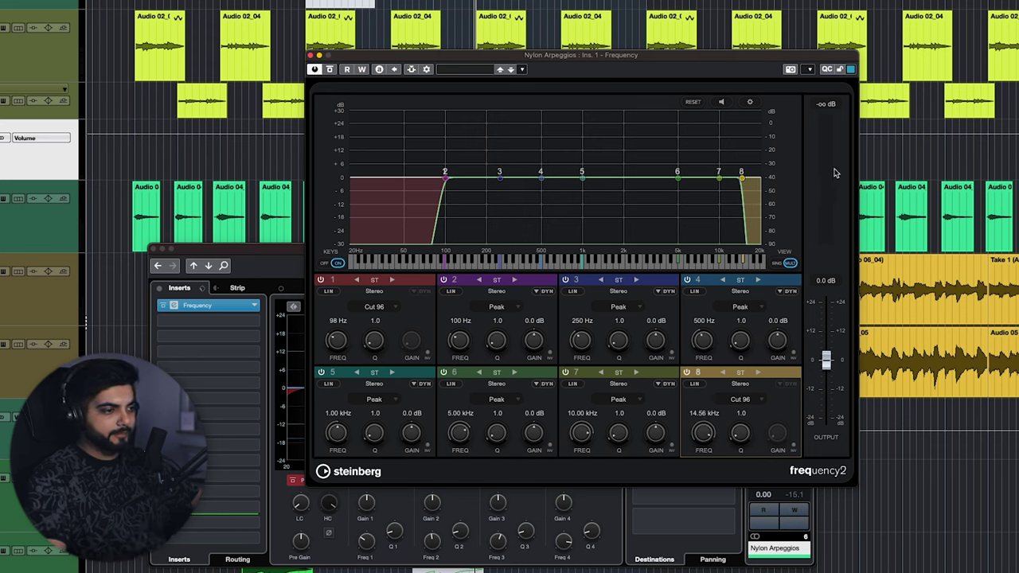
- Switch band 8's filter type to Cut 6 and turn the band off
left_click(746, 409)
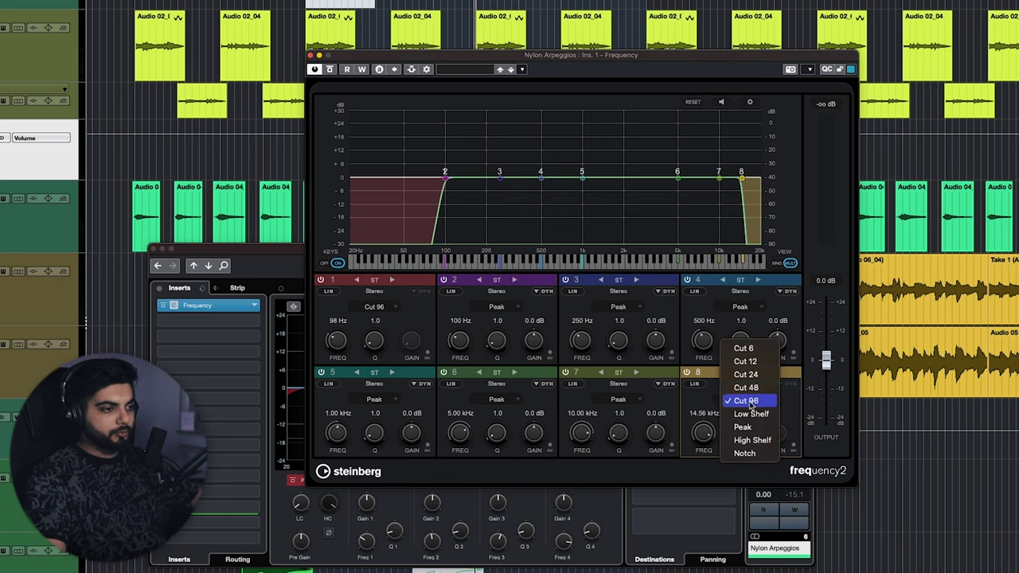
left_click(747, 345)
left_click(747, 402)
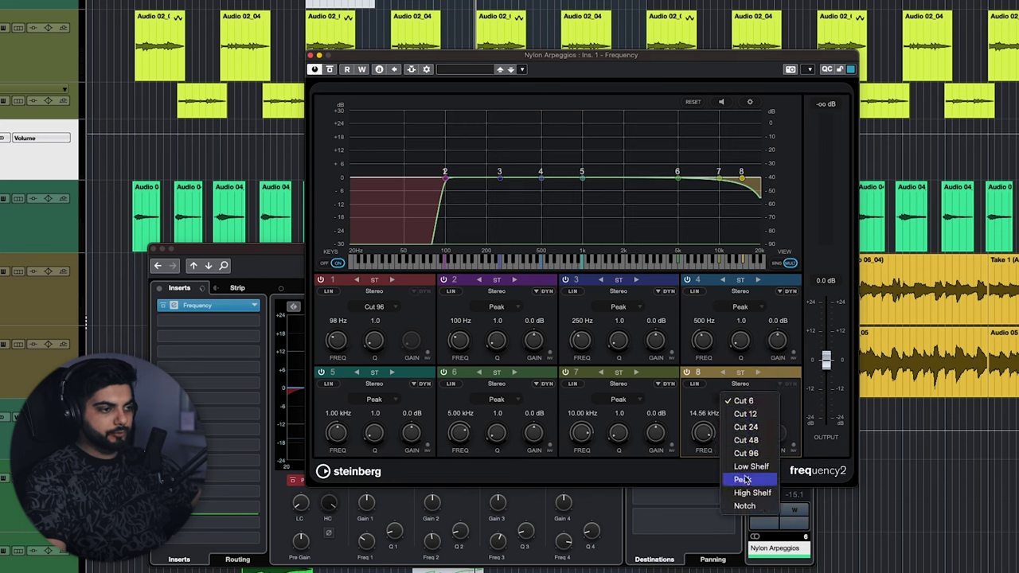
left_click(706, 379)
left_click(687, 373)
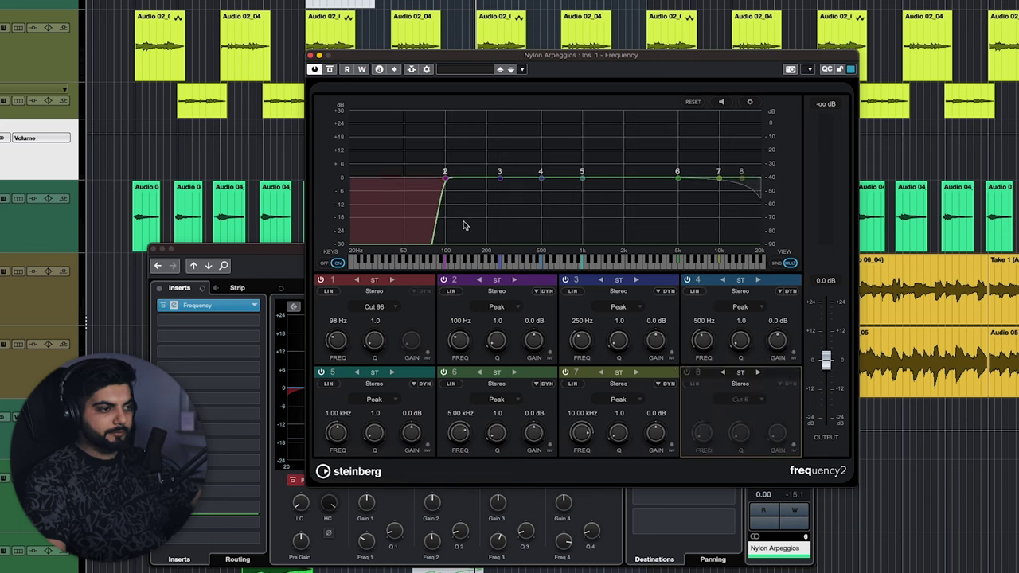
- Play the track while sweeping band 1's cutoff up to about 134 Hz, and bring it back to about 99 Hz
left_click(306, 2)
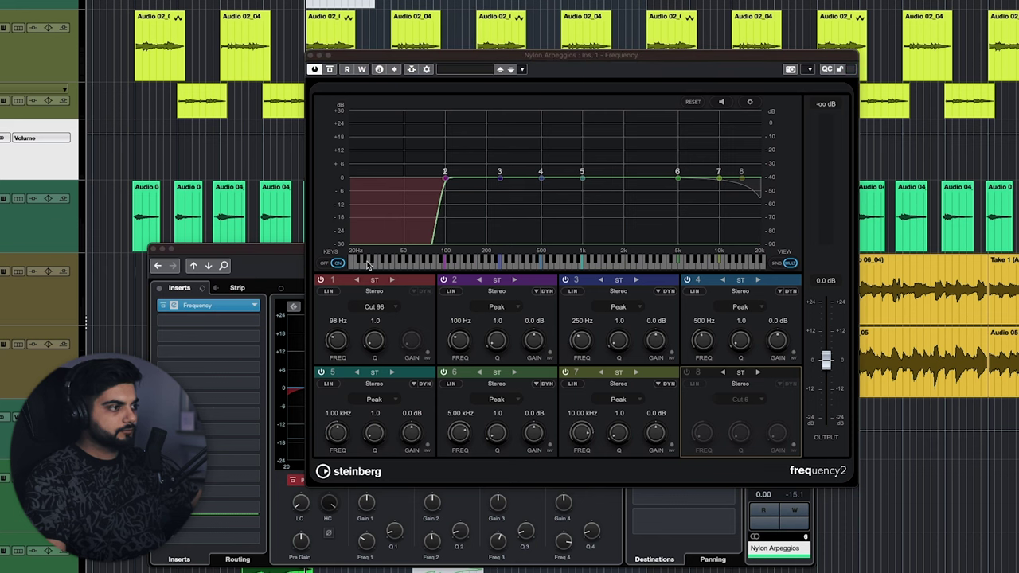
left_click_drag(337, 341, 351, 324)
key("space")
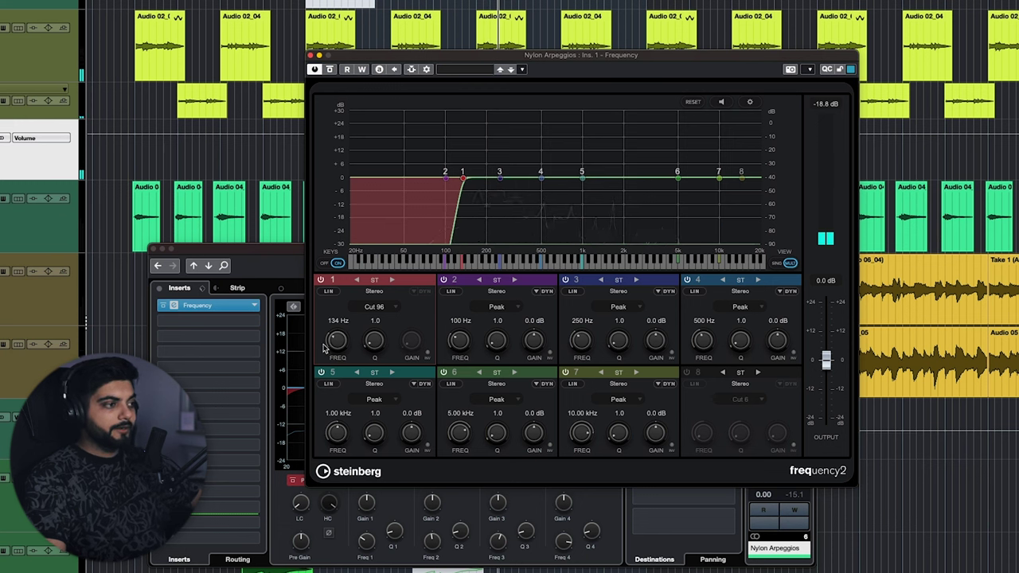
left_click_drag(335, 343, 338, 342)
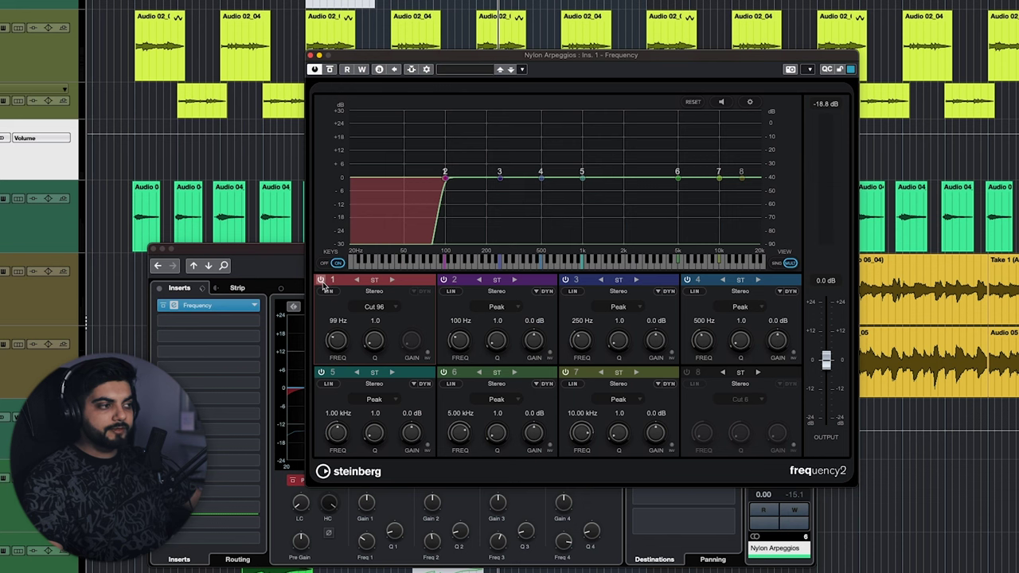
- Turn off band 1 and shape band 2 into a narrow peak cut at 173 Hz with -7.4 dB gain and Q 14.4
left_click(322, 281)
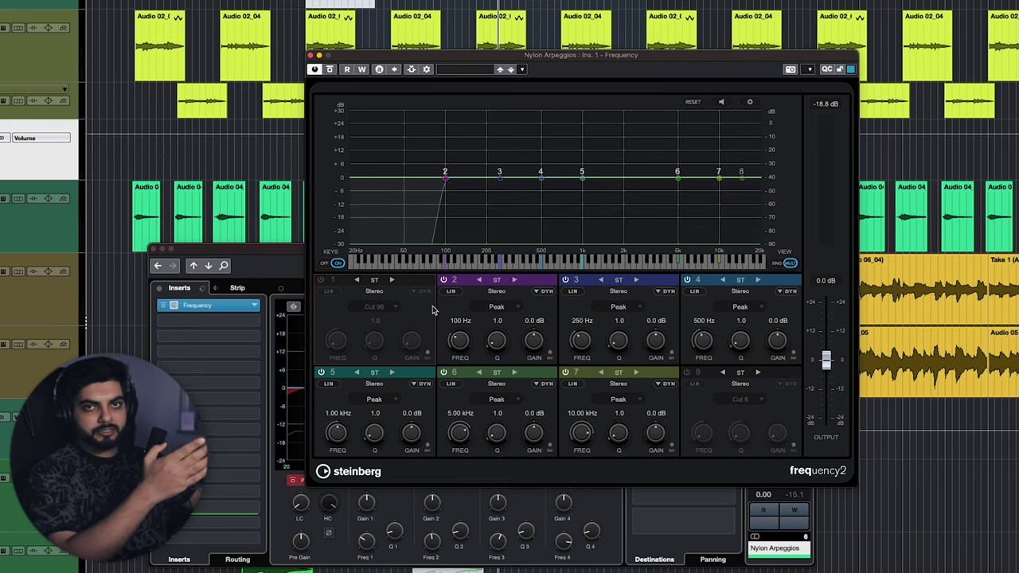
left_click_drag(461, 348, 464, 341)
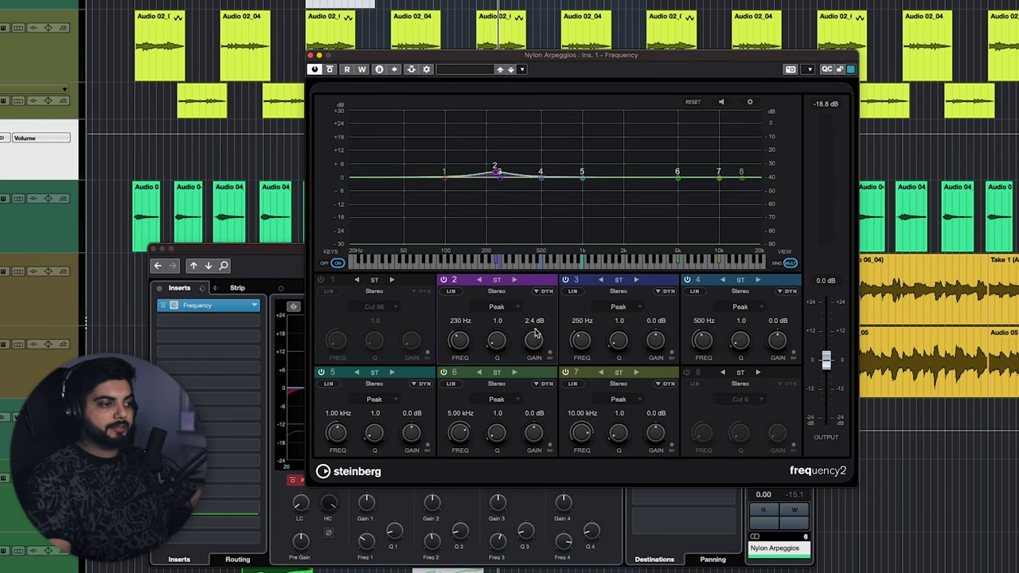
left_click_drag(535, 330, 532, 351)
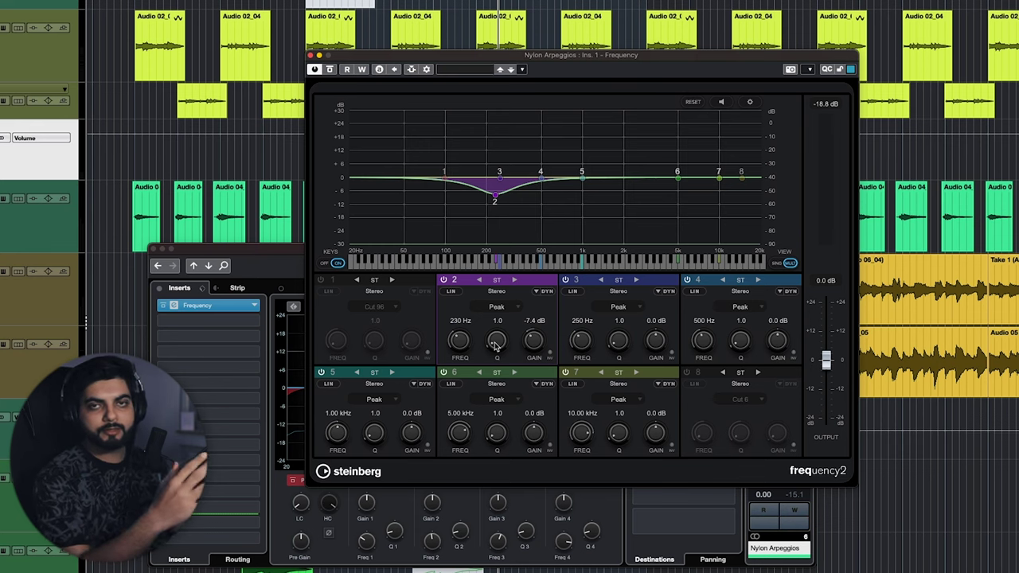
left_click_drag(499, 339, 508, 310)
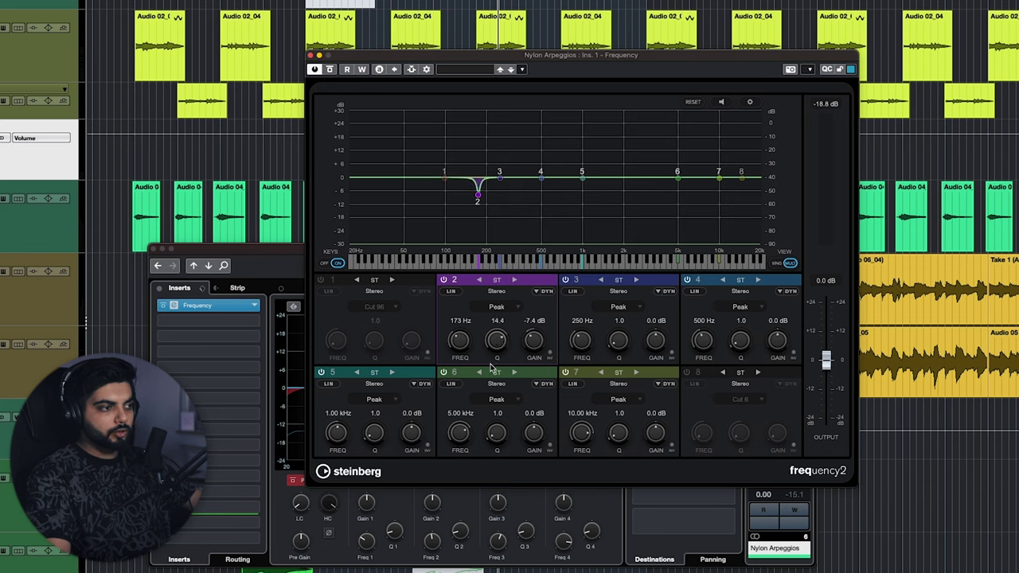
- Return band 2's Q to 1.0 and its gain to 0 dB
left_click_drag(491, 442, 491, 453)
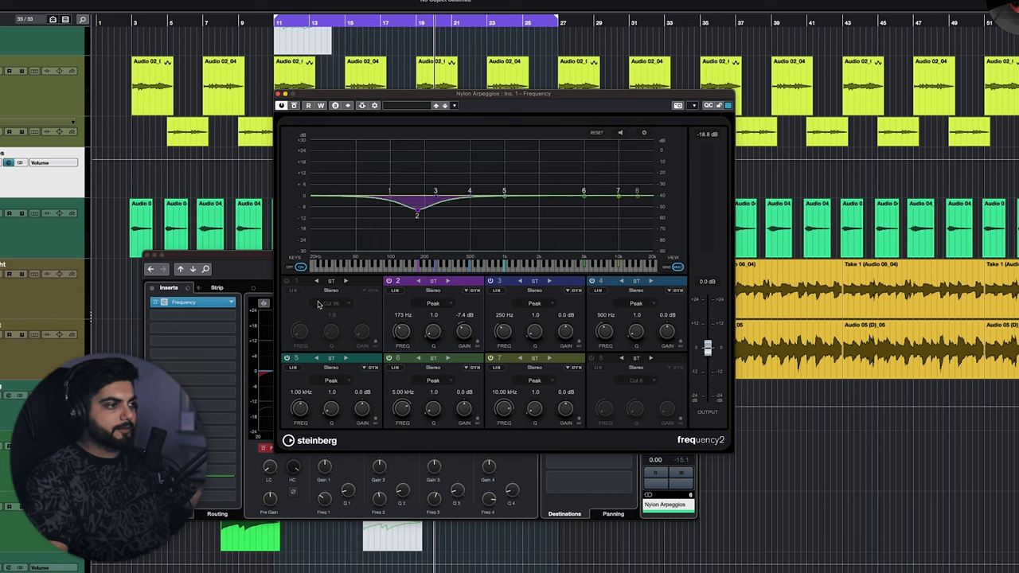
type("0")
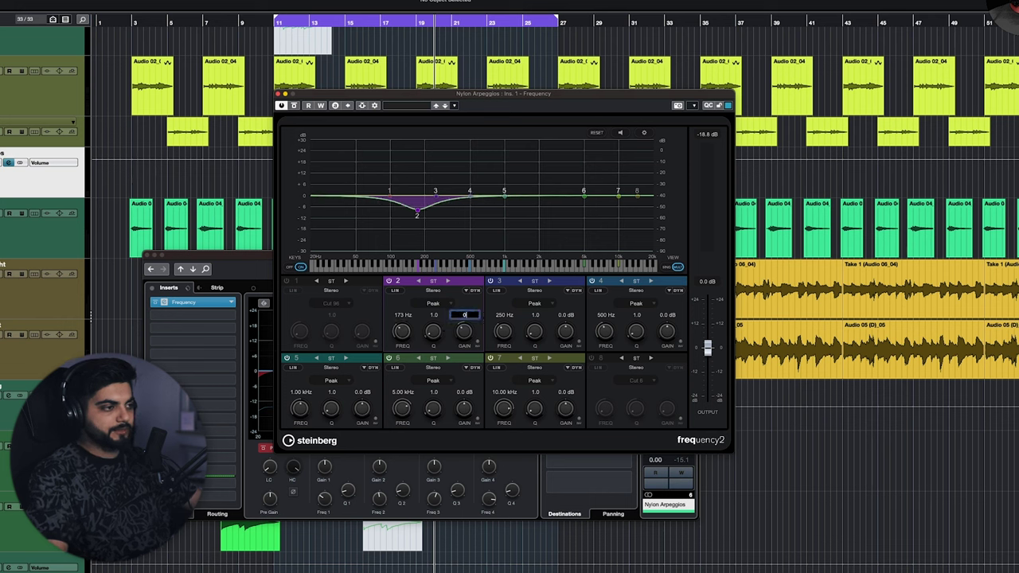
key("Return")
- Turn band 1 back on and change its filter type to Cut 24 during playback
left_click(289, 284)
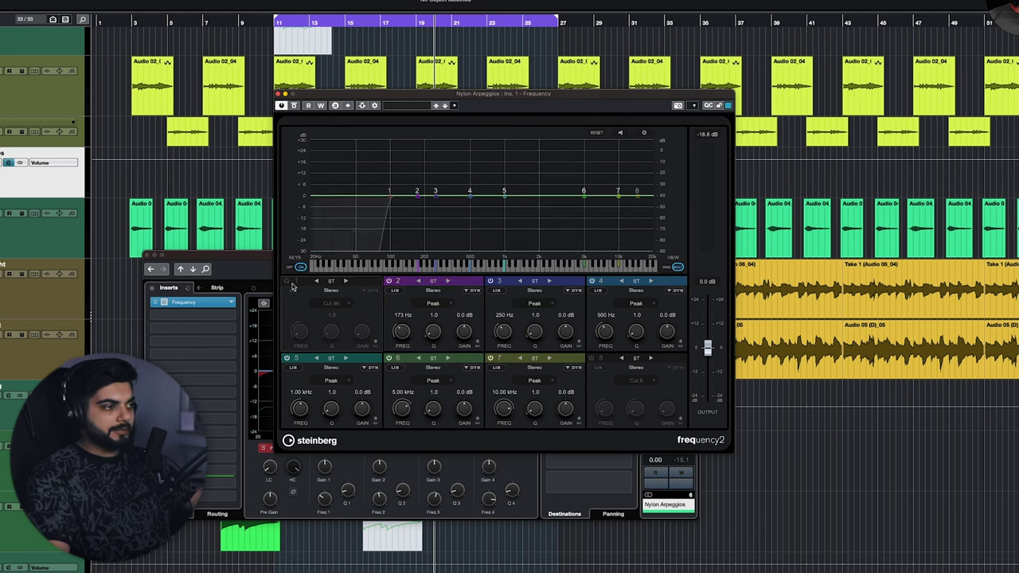
left_click(290, 283)
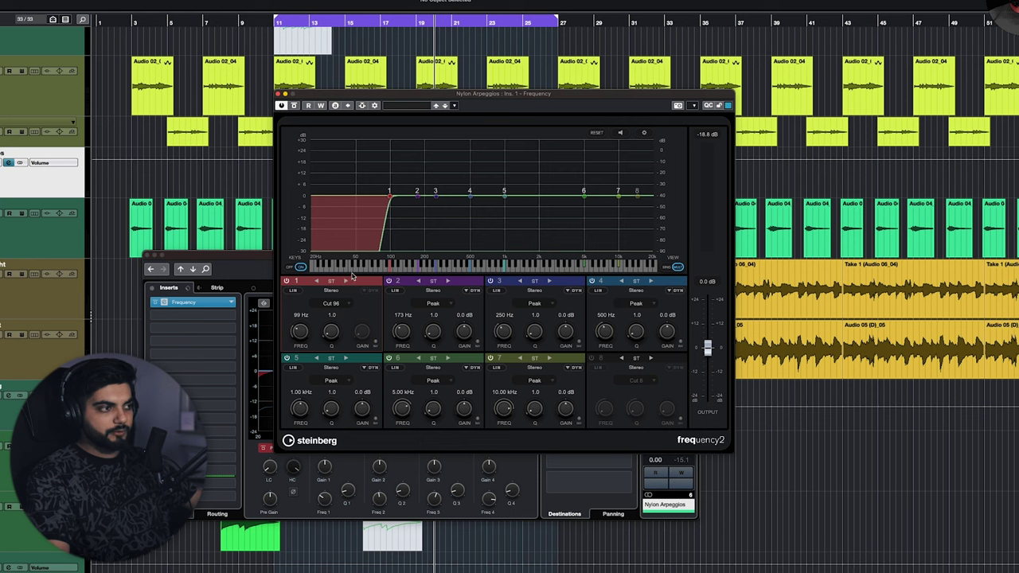
left_click(332, 303)
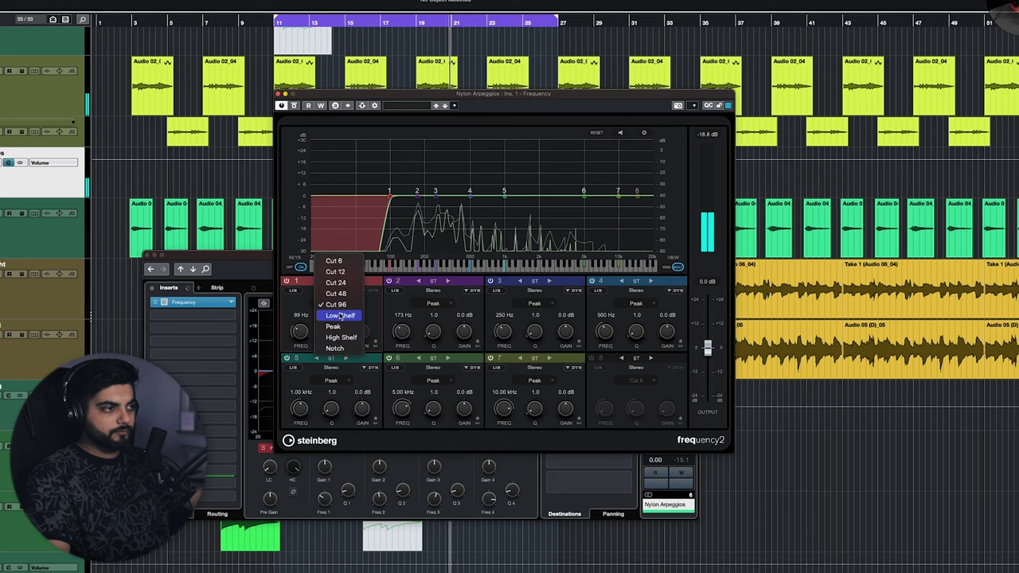
left_click(345, 285)
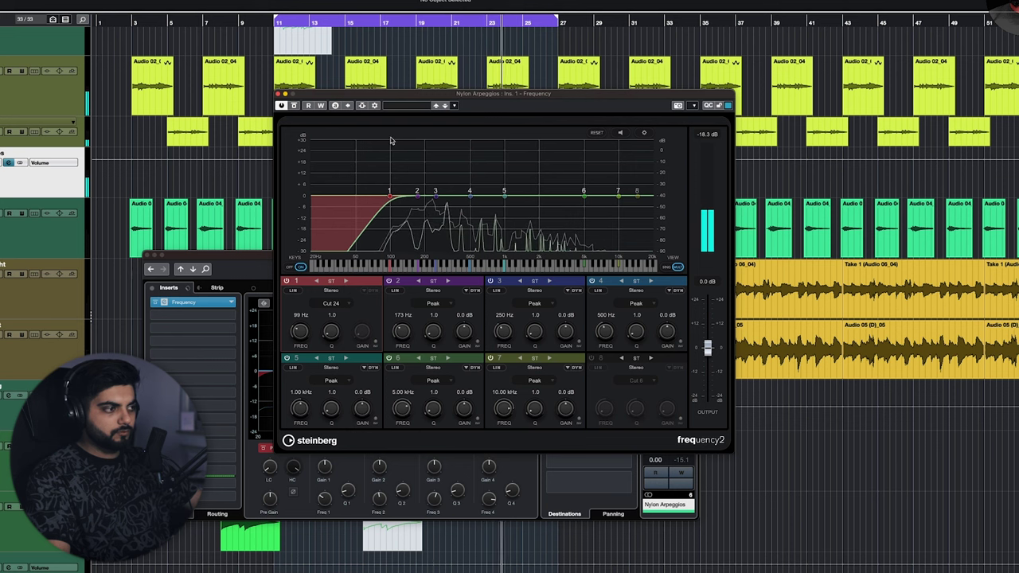
- Arrange the Channel Settings and Frequency windows side by side and play the track to compare their spectrum displays
left_click_drag(423, 92, 705, 98)
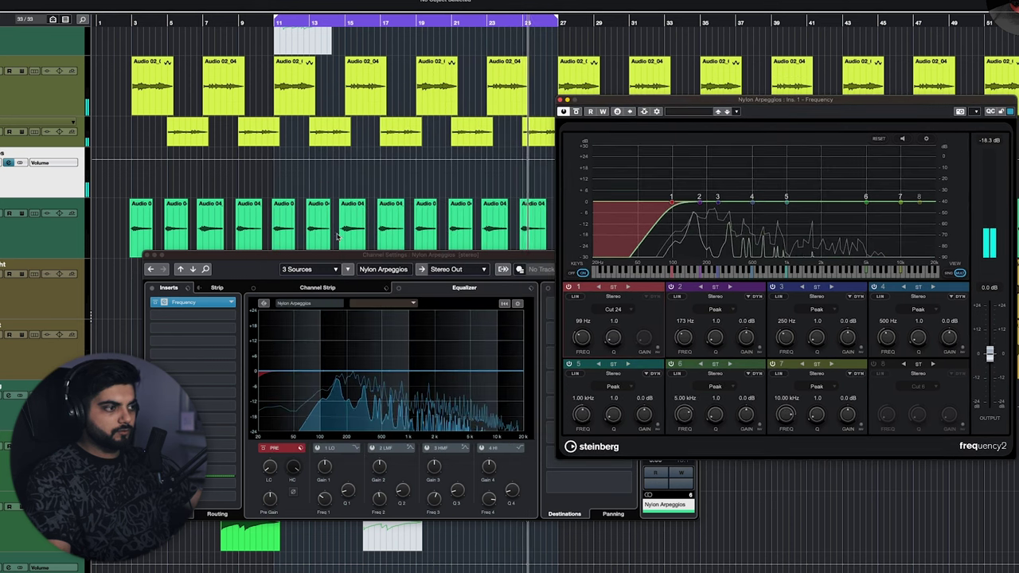
left_click_drag(406, 258, 195, 153)
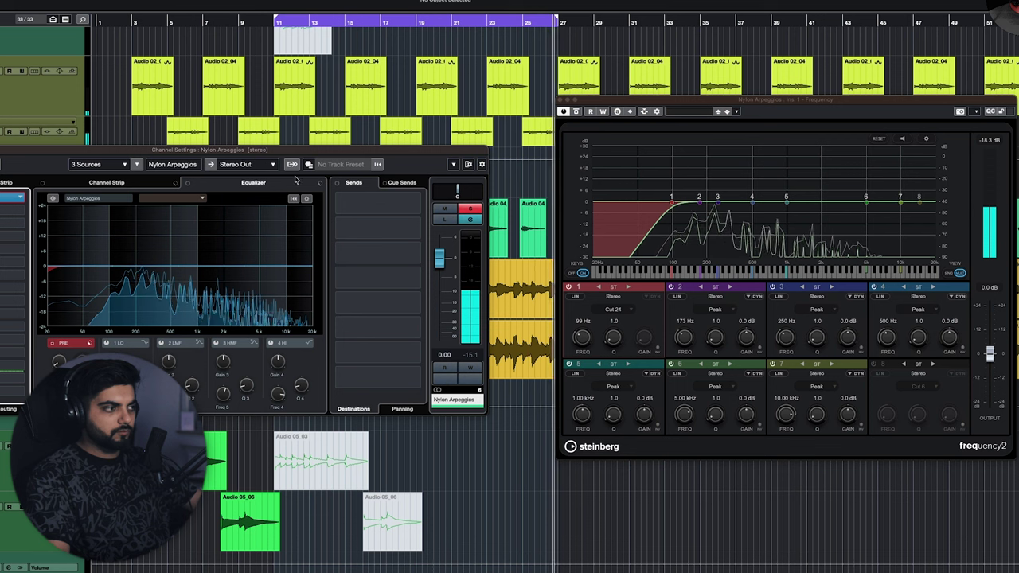
left_click(660, 104)
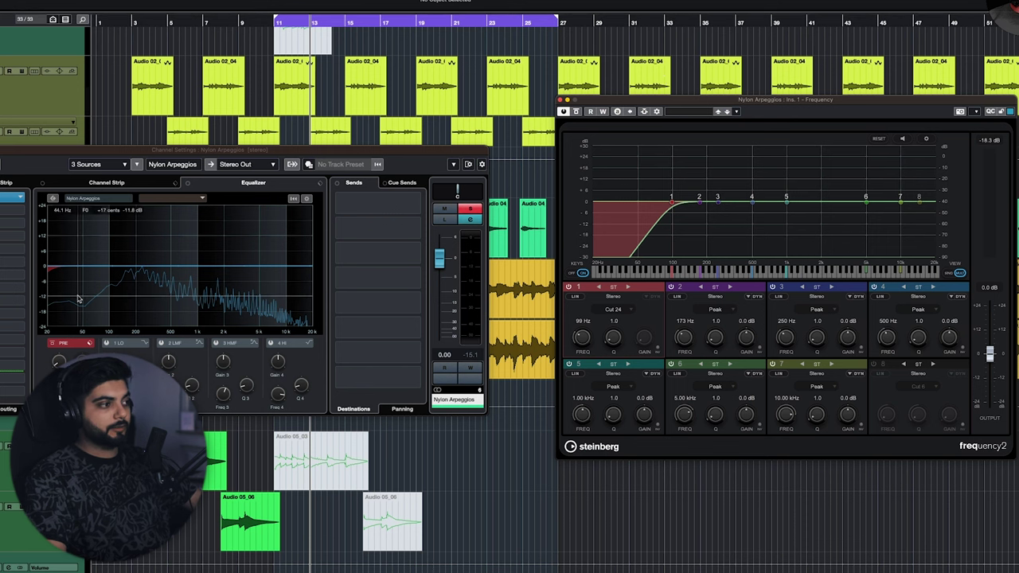
key("space")
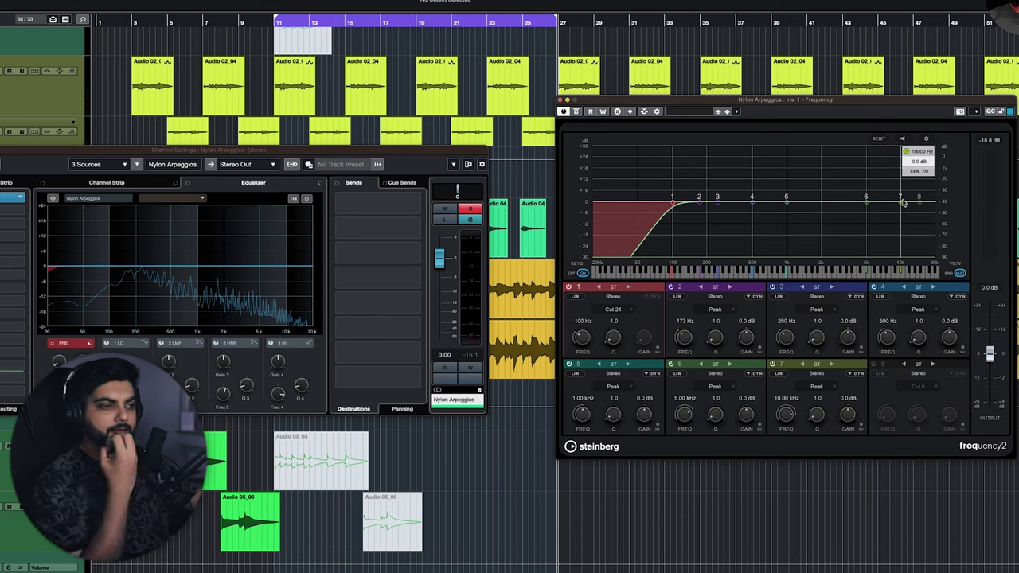
- Turn on band 8 as a High Shelf with about 9.8 dB gain and lower its frequency to about 12.94 kHz
left_click(873, 364)
left_click(919, 387)
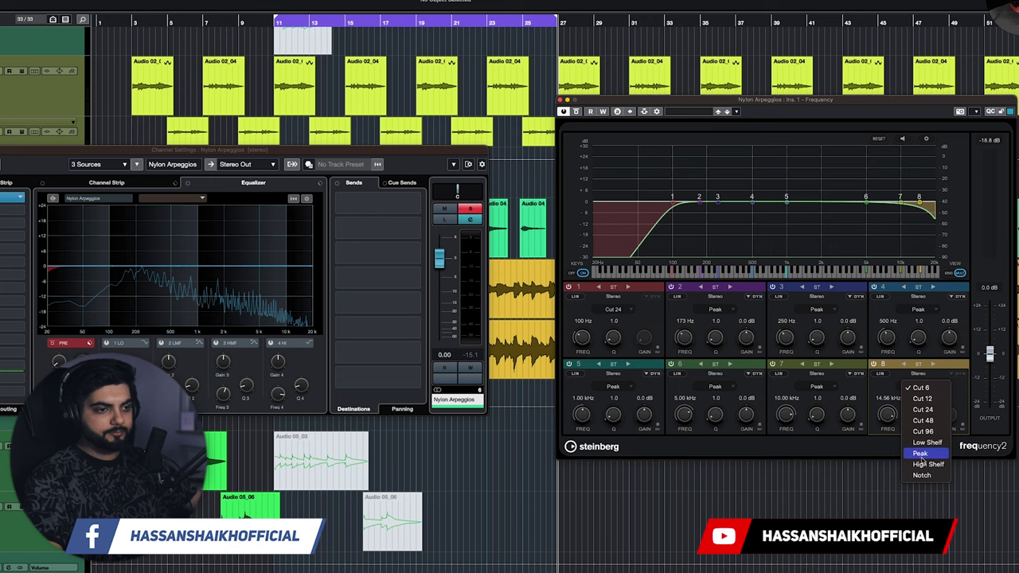
left_click(927, 464)
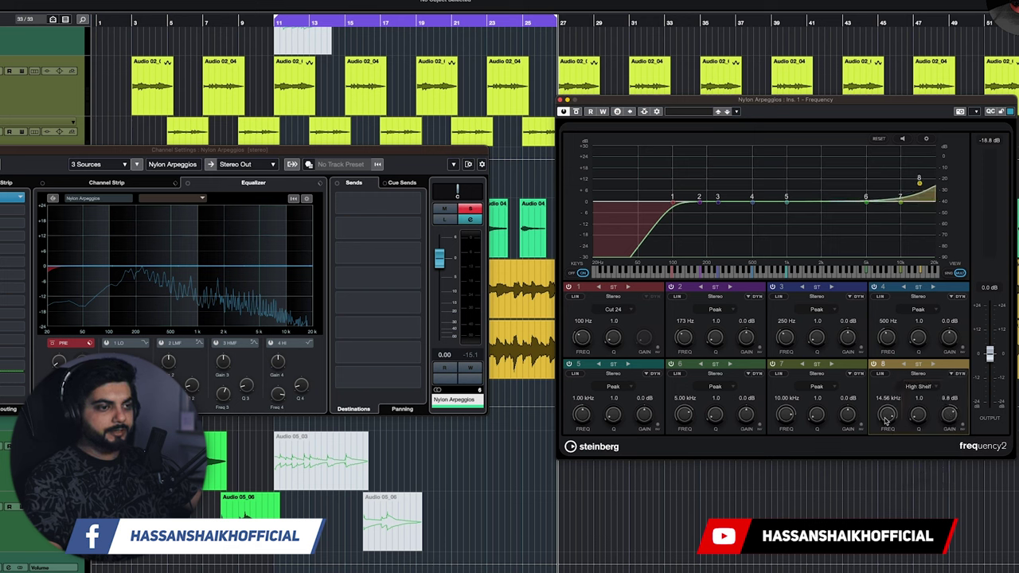
left_click_drag(885, 422, 884, 429)
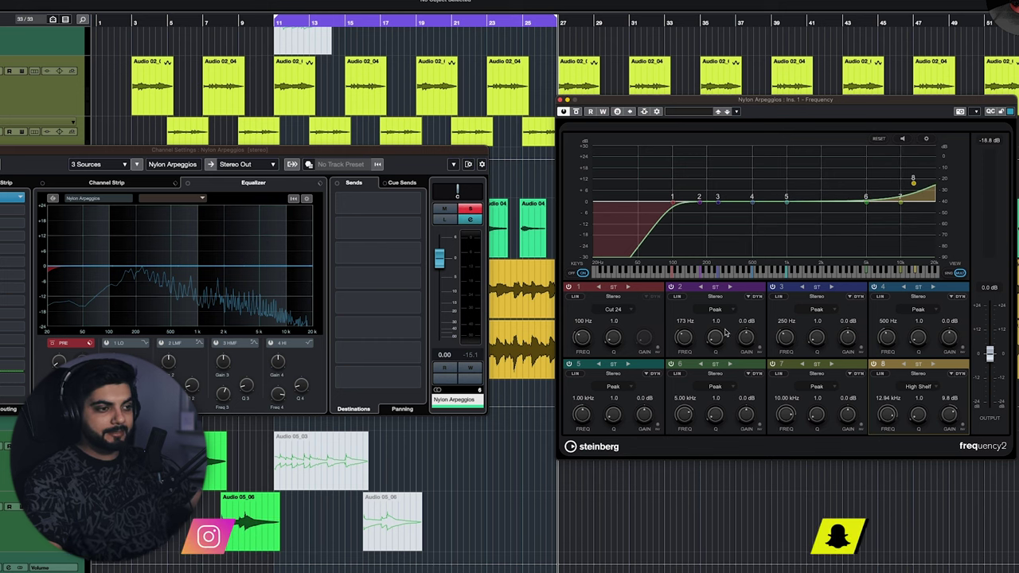
left_click_drag(746, 339, 746, 332)
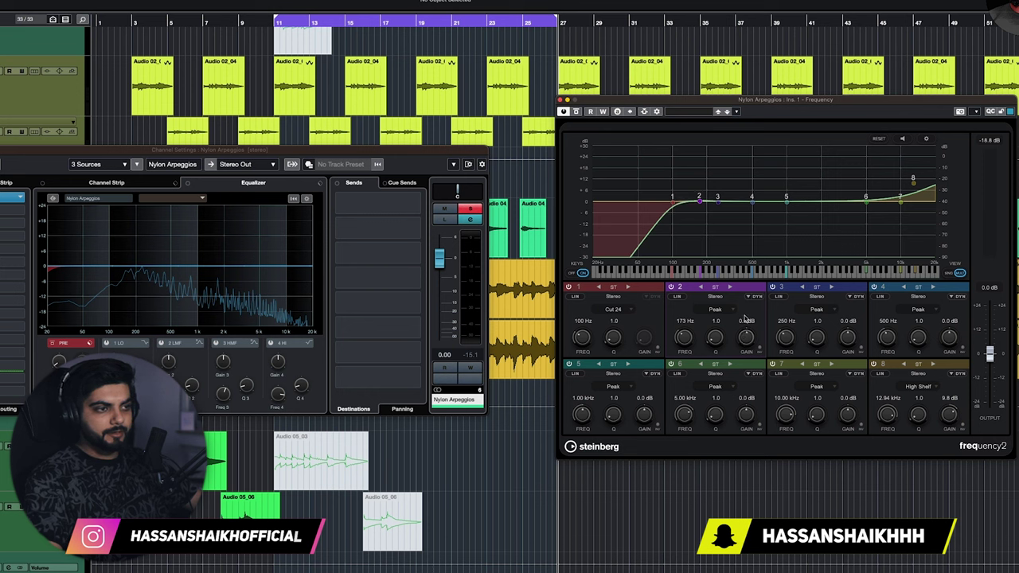
type("0")
key("Return")
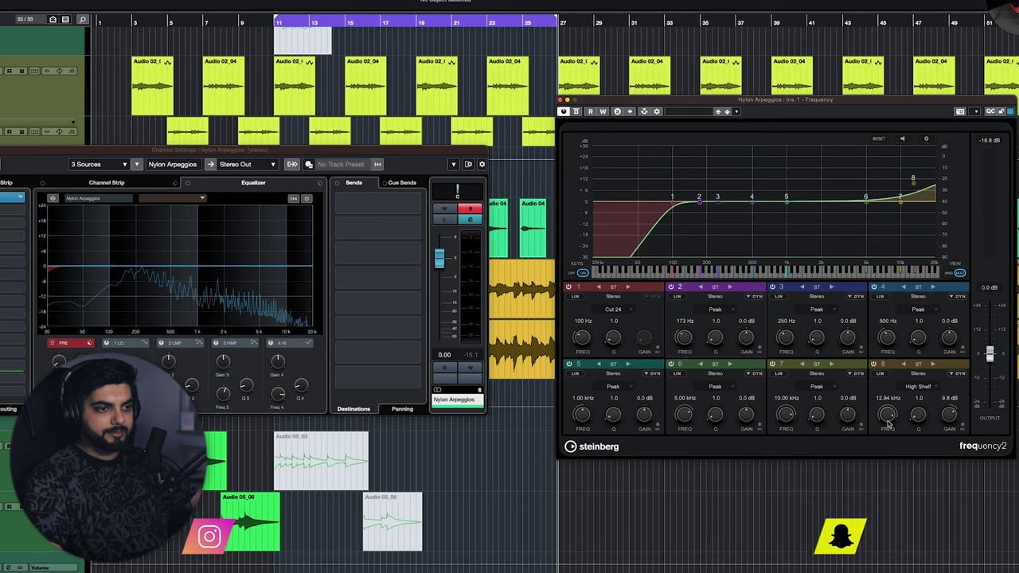
- Raise band 8's High Shelf frequency to about 15.61 kHz and set its gain to 12 dB during playback
left_click_drag(887, 414, 890, 420)
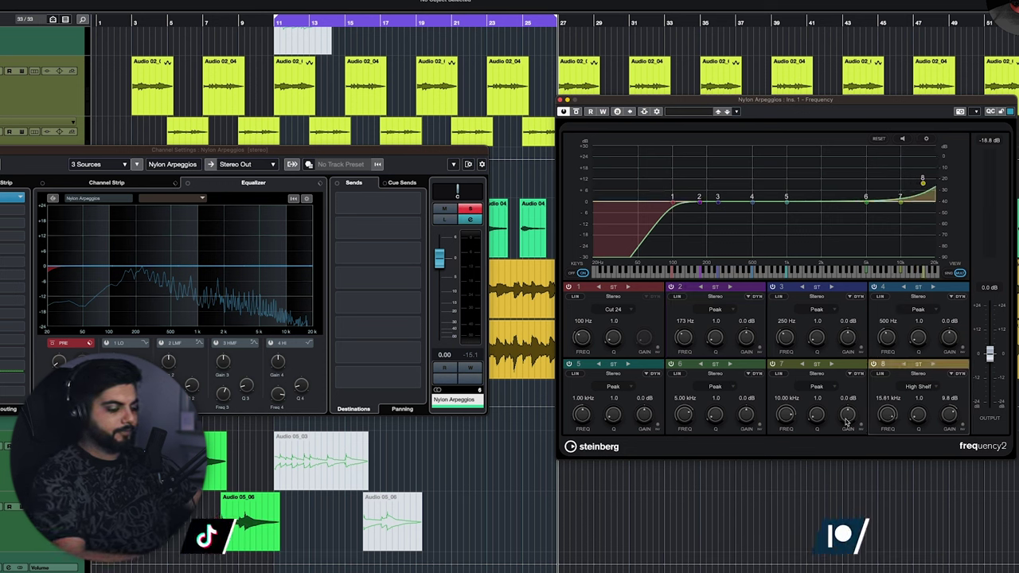
key("space")
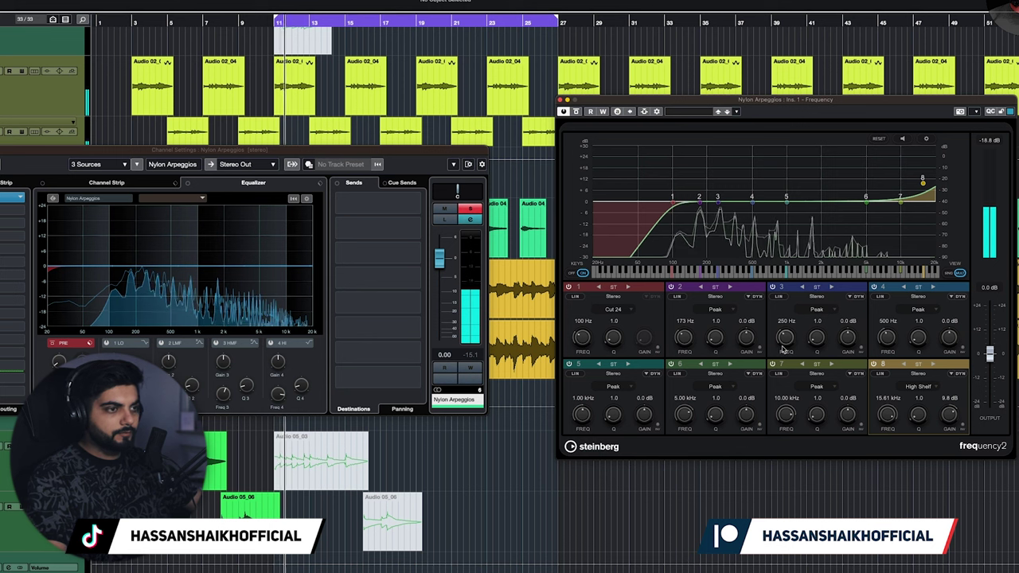
mouse_move(948, 425)
left_mouse_down()
mouse_move(957, 399)
mouse_move(955, 412)
left_mouse_up()
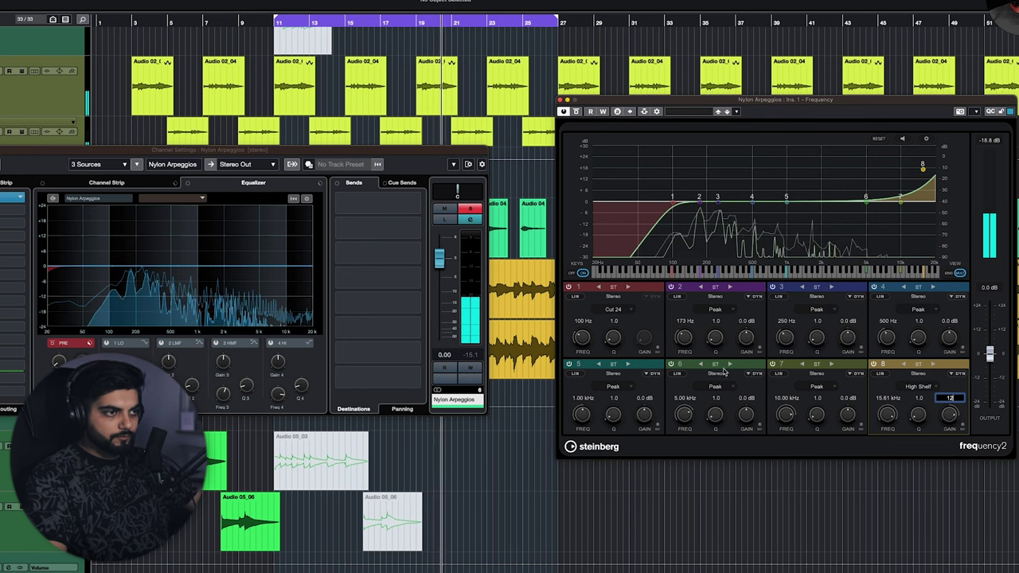
- Cut band 2 by about 1.9 dB at 206 Hz with Q 1.8, and boost band 3 by about 1.9 dB at 346 Hz with Q 1.5
left_click_drag(745, 341, 715, 340)
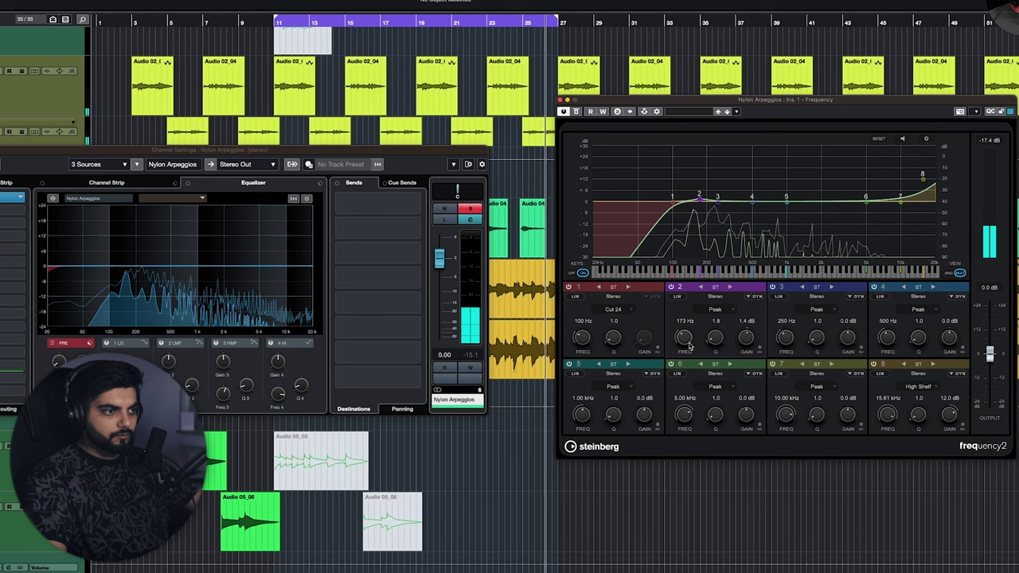
left_click_drag(689, 343, 692, 348)
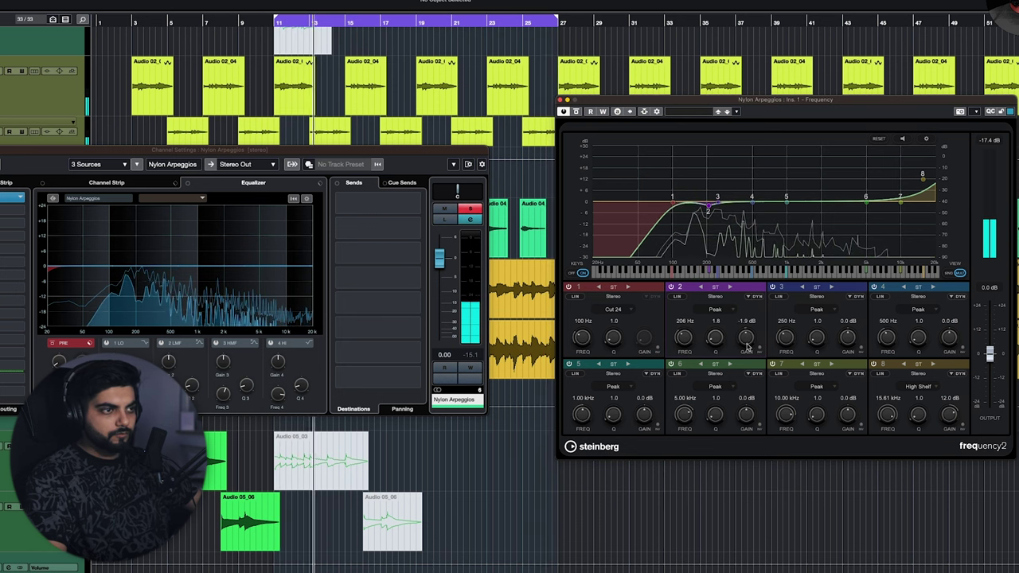
left_click_drag(796, 342, 789, 341)
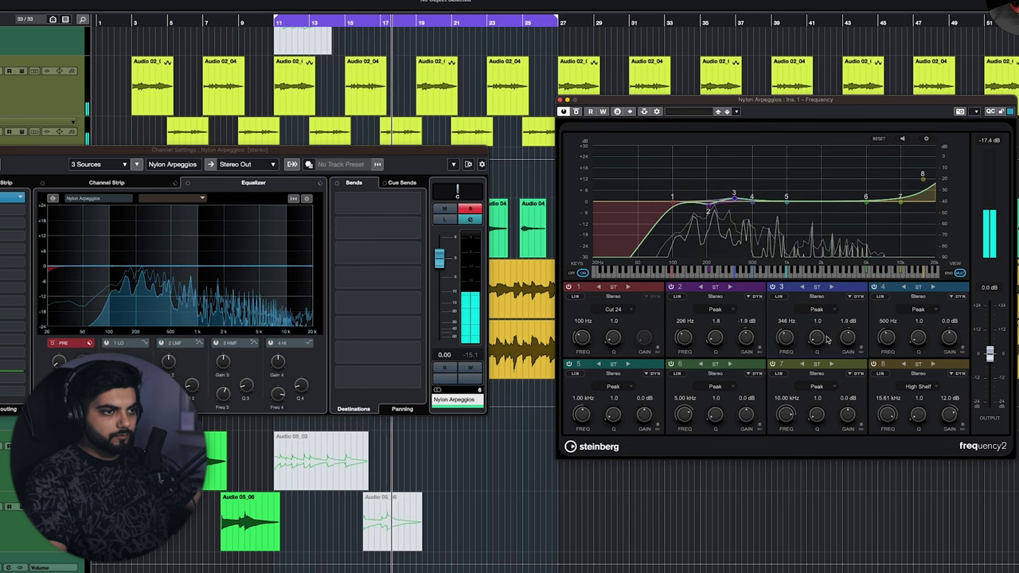
left_click_drag(817, 339, 778, 338)
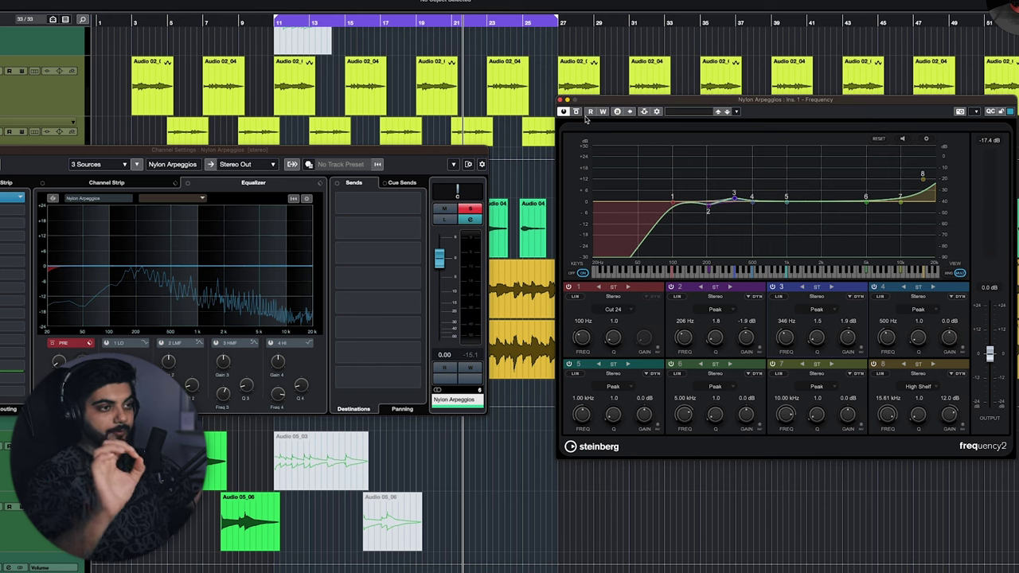
- Play the track and boost band 6 by about 2.9 dB at 4.85 kHz with a Q of 2.0
key("space")
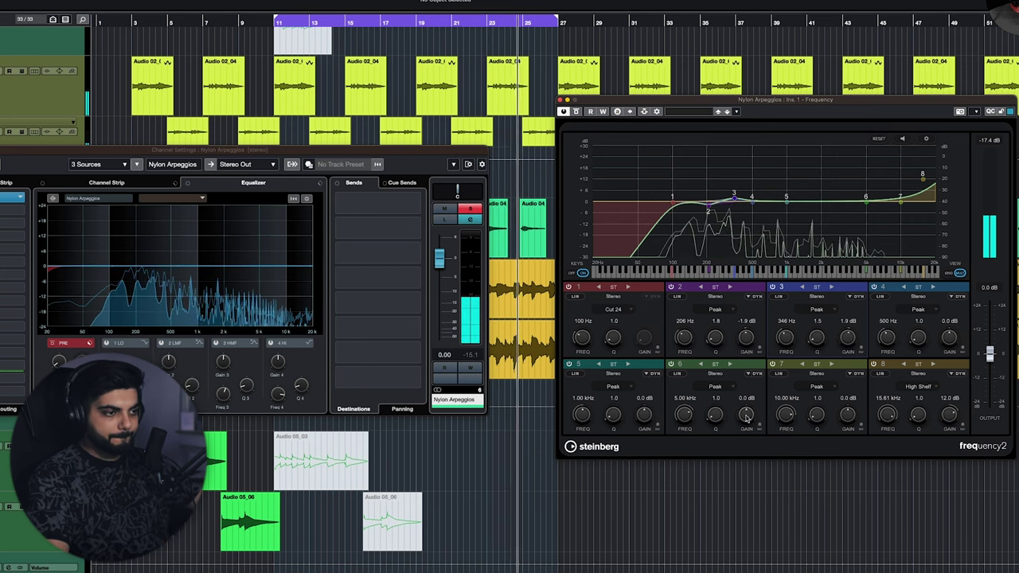
mouse_move(746, 420)
left_mouse_down()
mouse_move(751, 404)
mouse_move(718, 414)
mouse_move(744, 415)
left_mouse_up()
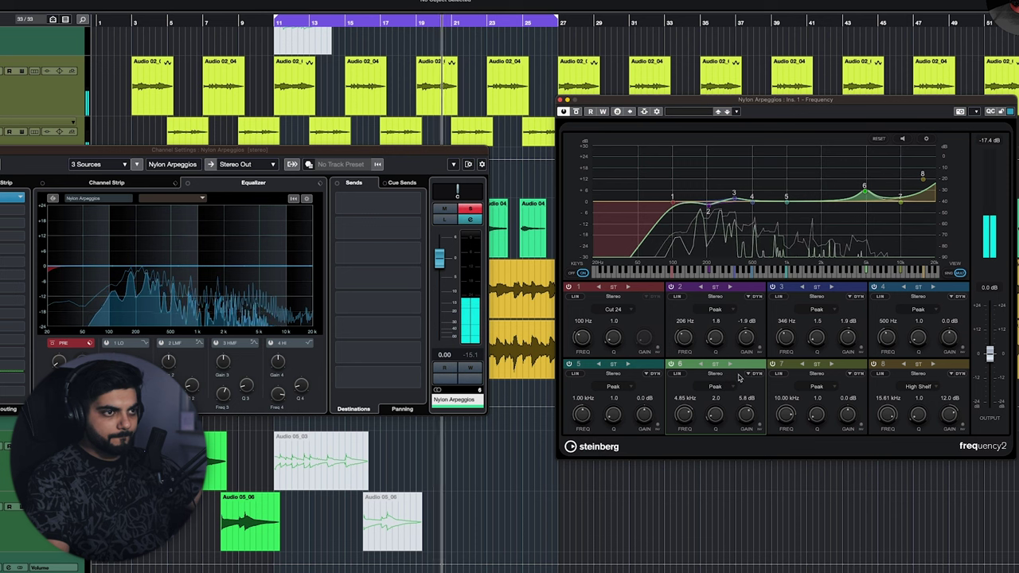
left_click_drag(746, 414, 748, 420)
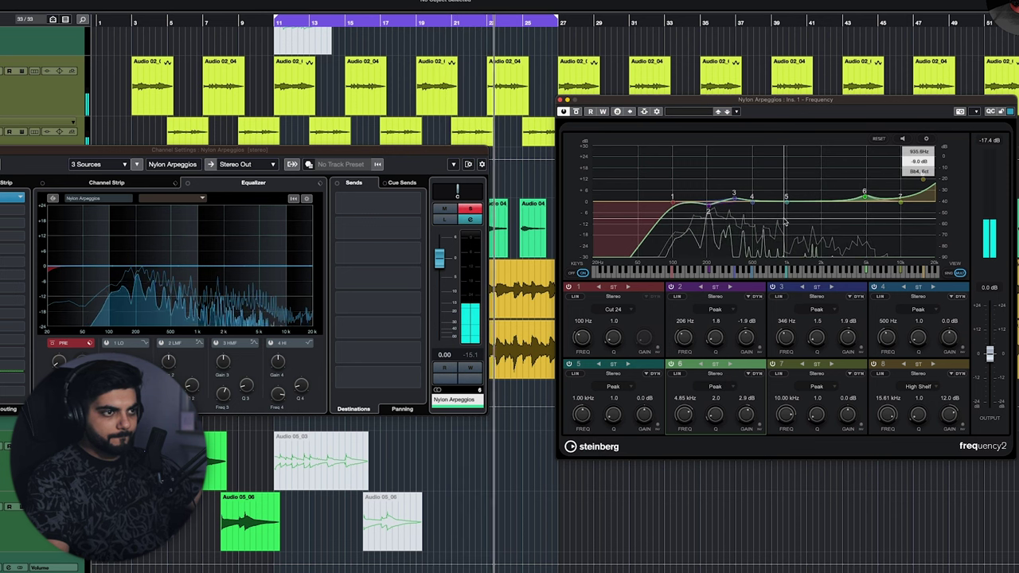
- Set band 5 to about 1.93 kHz, Q 1.6, +2.7 dB, band 4 to 872 Hz, -1.9 dB, and band 7's gain to -2.4 dB
left_click_drag(789, 202, 822, 202)
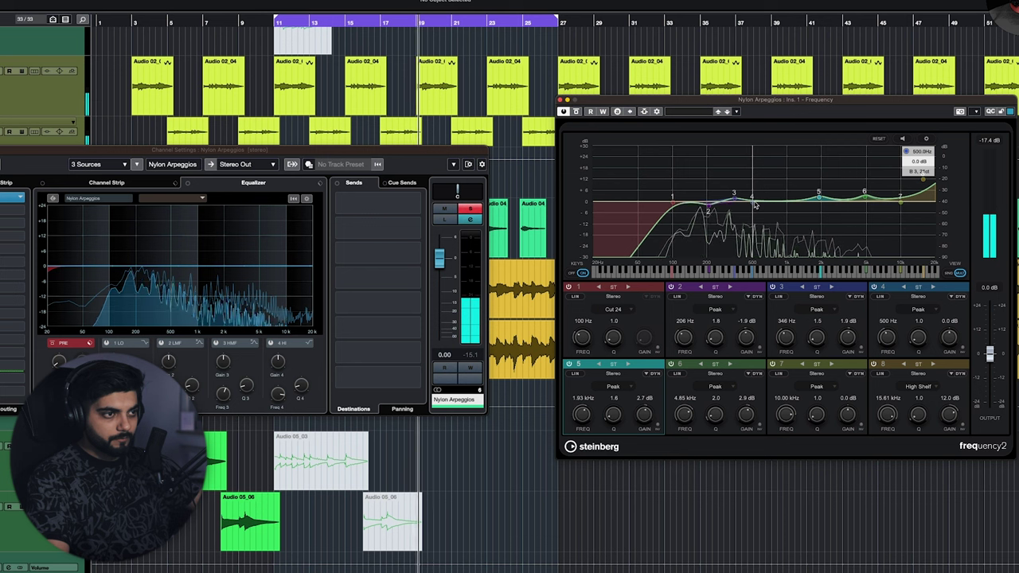
left_click_drag(754, 203, 781, 208)
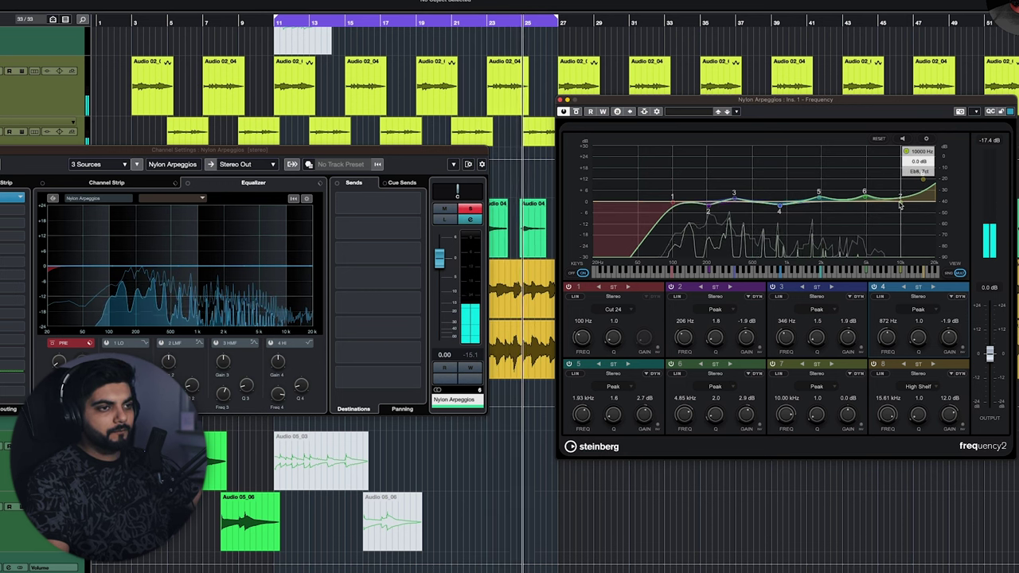
left_click_drag(901, 205, 901, 207)
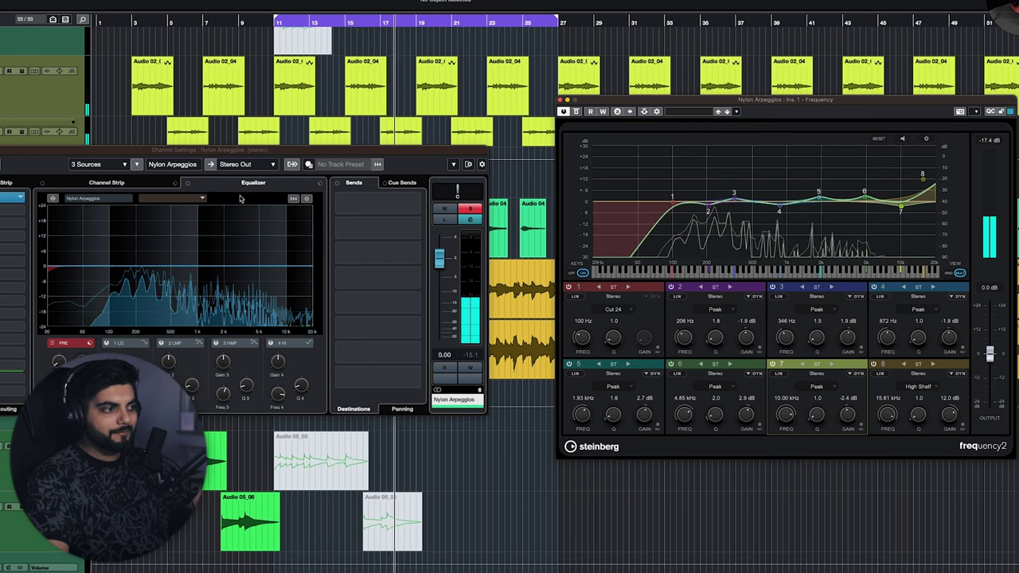
- Add the RVox Stereo compressor to the track's second insert slot and set its Comp to -3.0
left_click(15, 213)
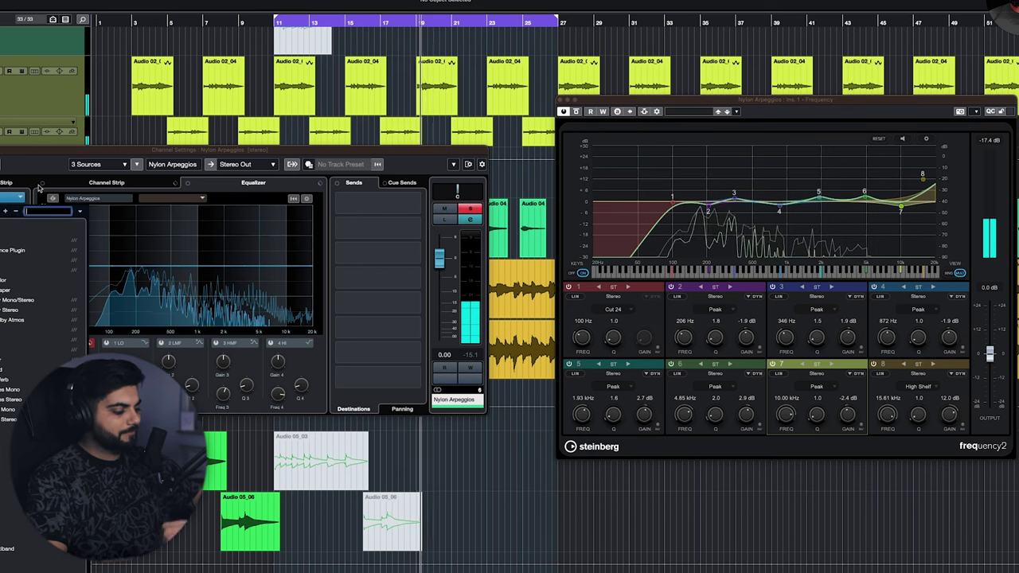
type("rv")
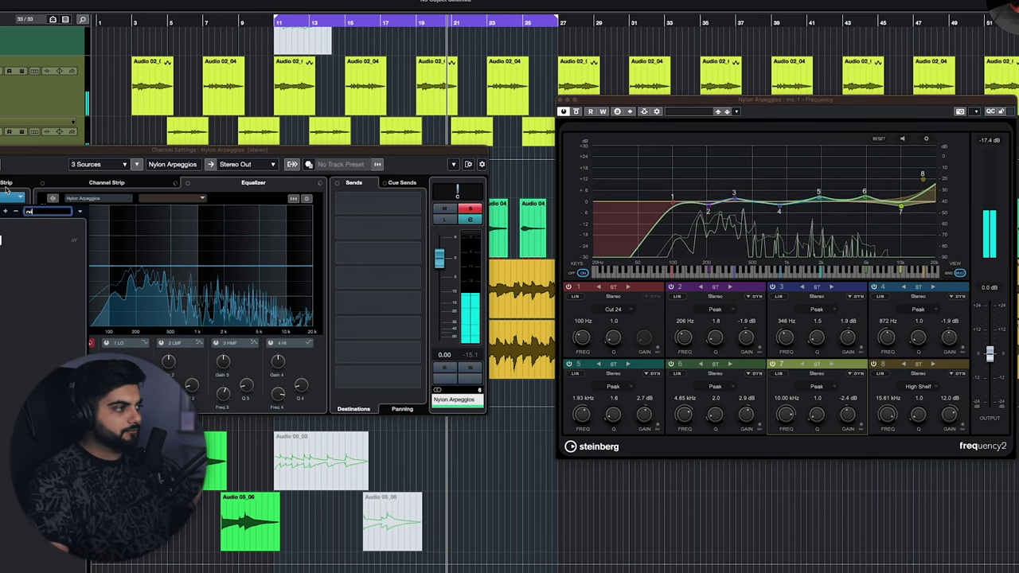
type("i")
key("BackSpace")
key("BackSpace")
key("BackSpace")
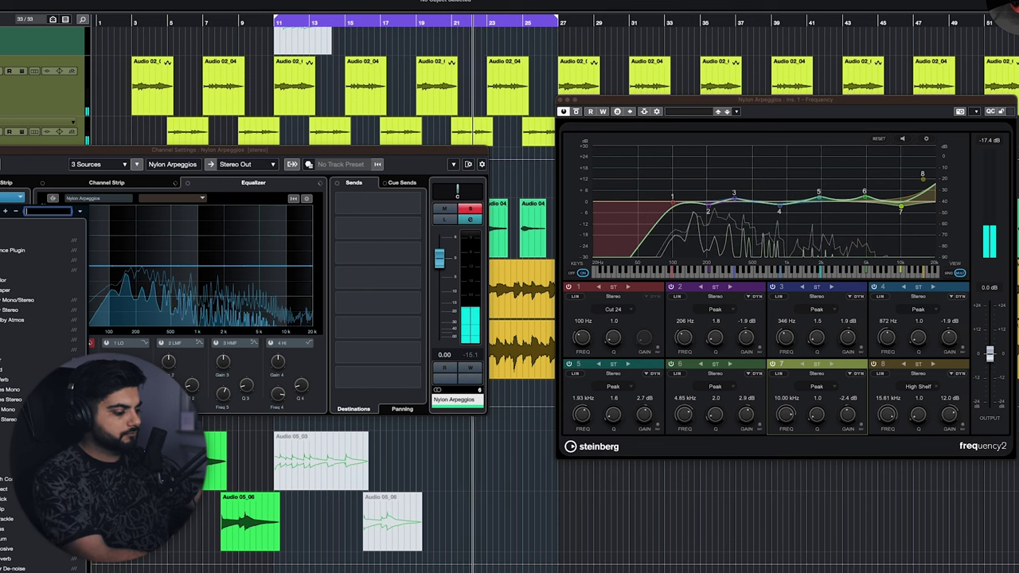
type("rvo")
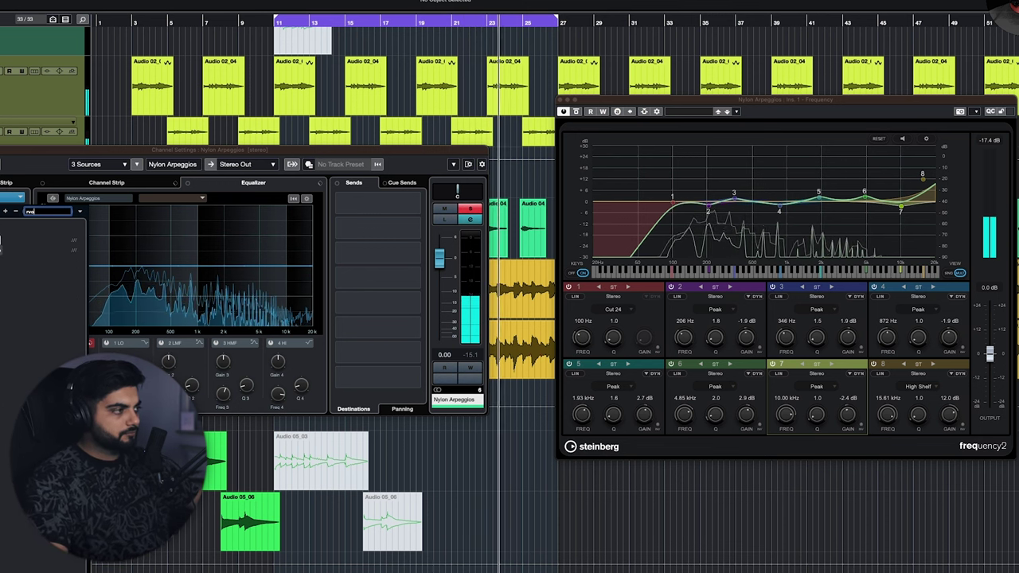
key("Down")
key("Return")
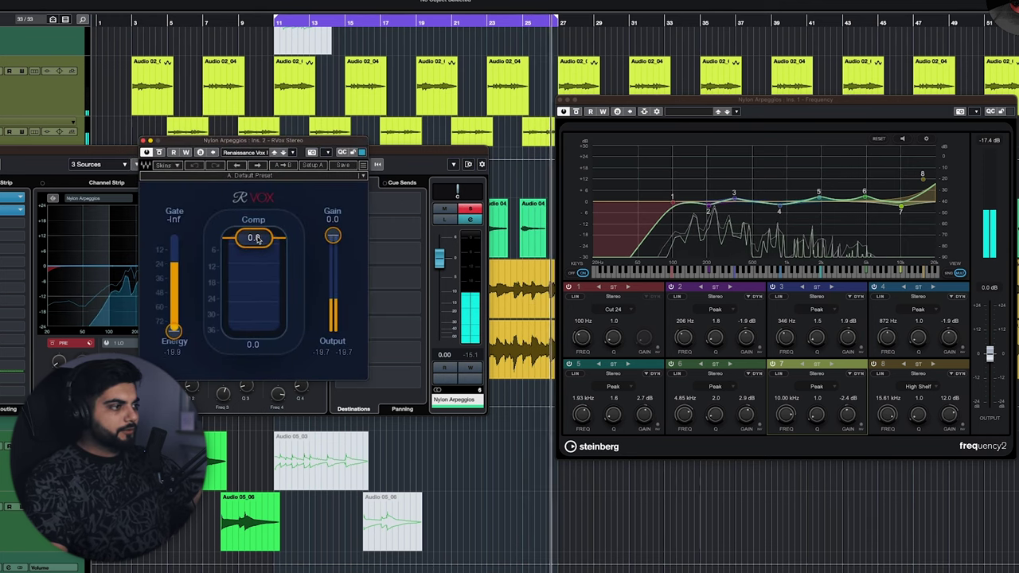
left_click_drag(253, 238, 254, 244)
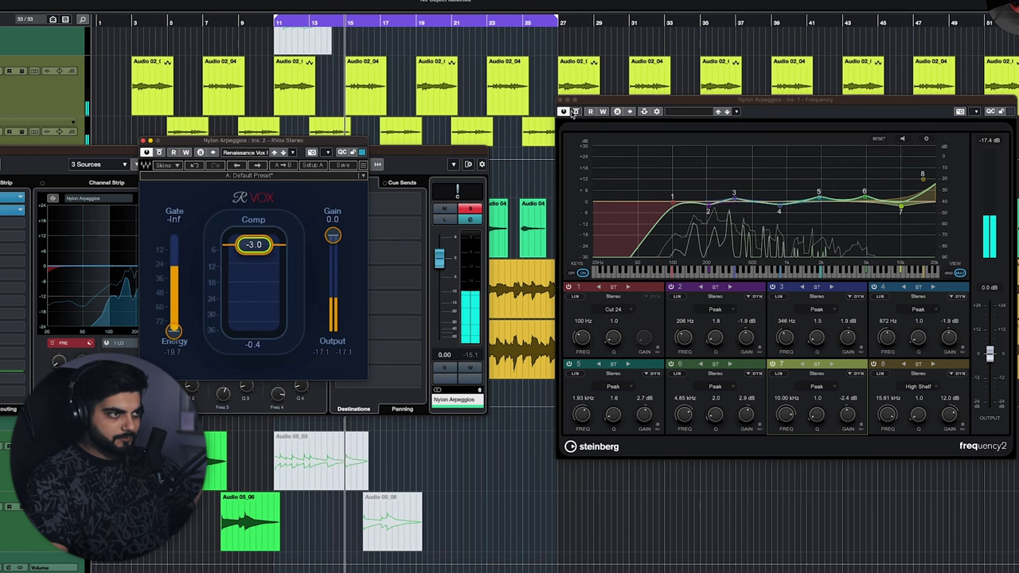
- Compare the track with the Frequency EQ bypassed and active, moving the RVox window clear of the channel's equalizer display
left_click(577, 112)
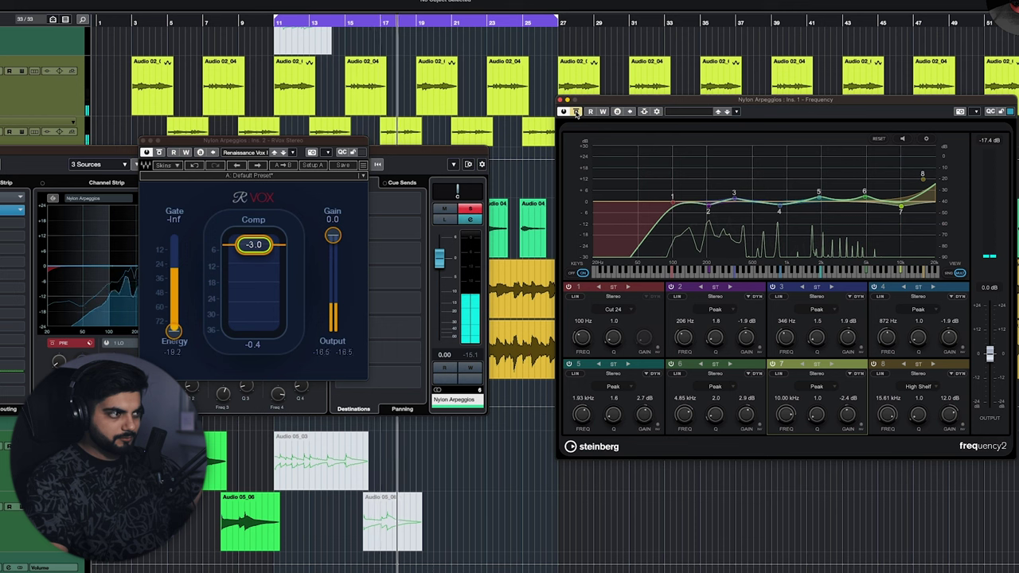
left_click_drag(307, 145, 504, 371)
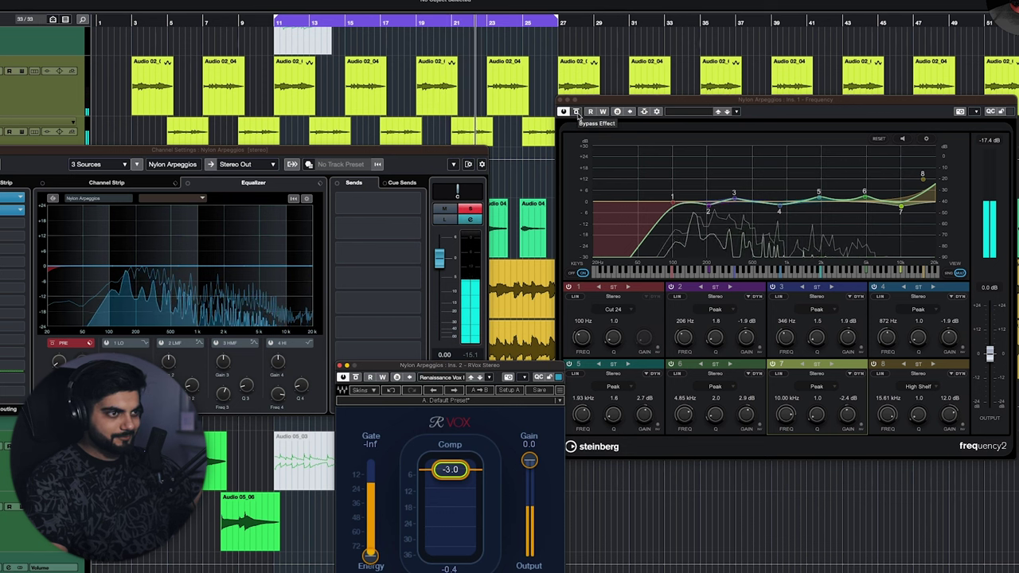
left_click(579, 116)
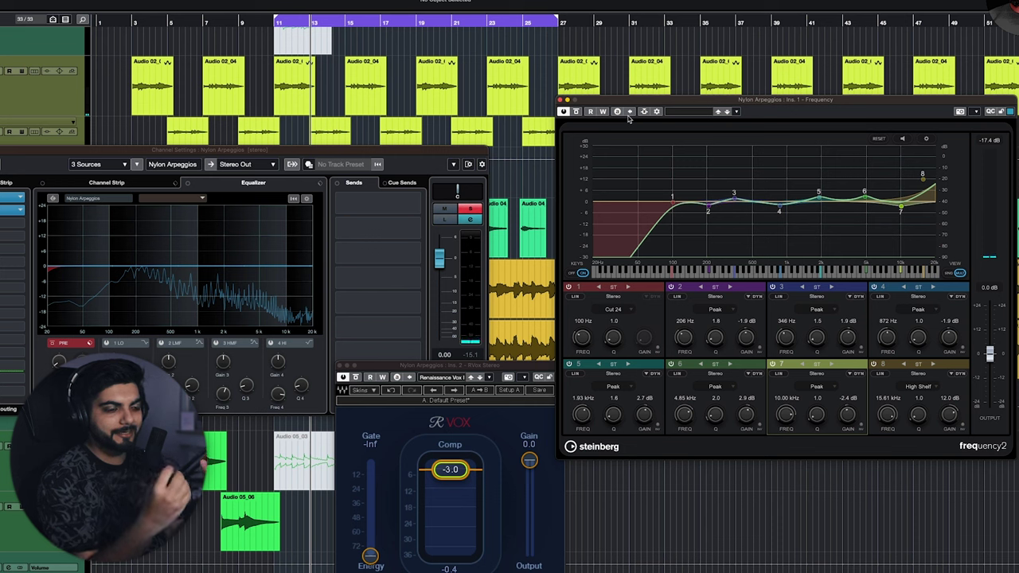
- Resume playback and set band 1's low-cut frequency to 110 Hz
key("space")
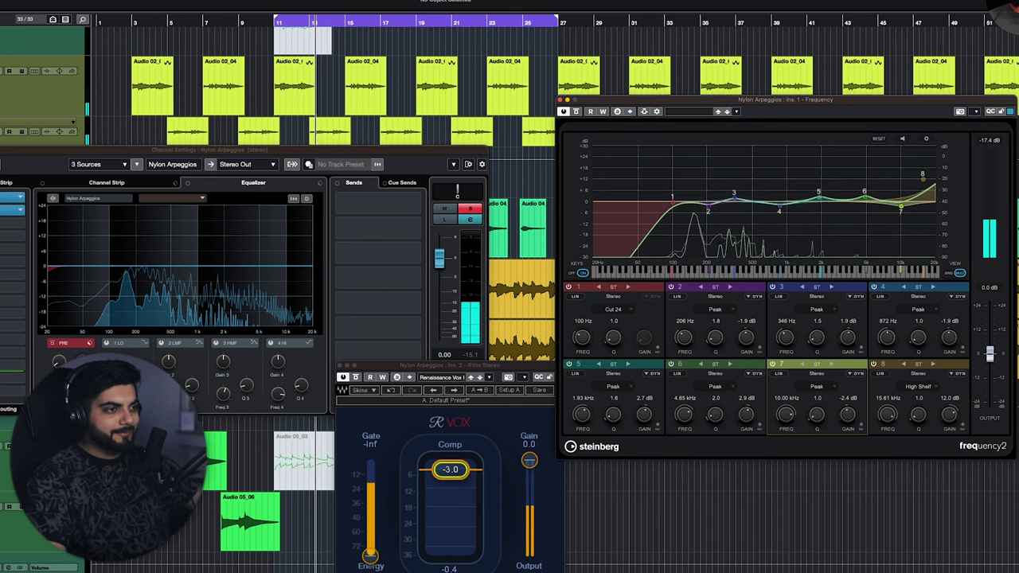
left_click_drag(579, 336, 578, 334)
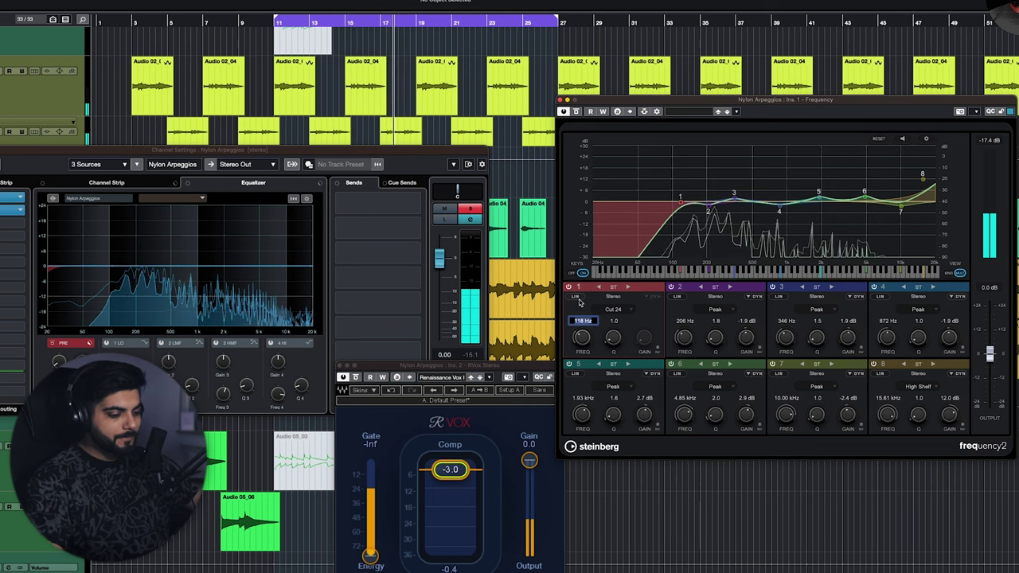
type("11")
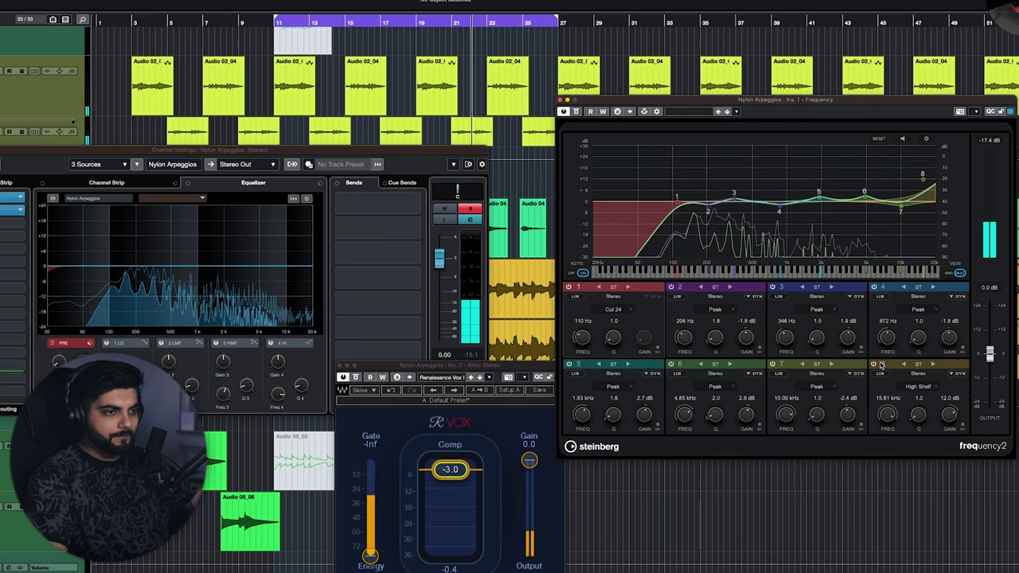
- Set band 8's High Shelf gain to 17.5 dB
left_click_drag(949, 417, 948, 413)
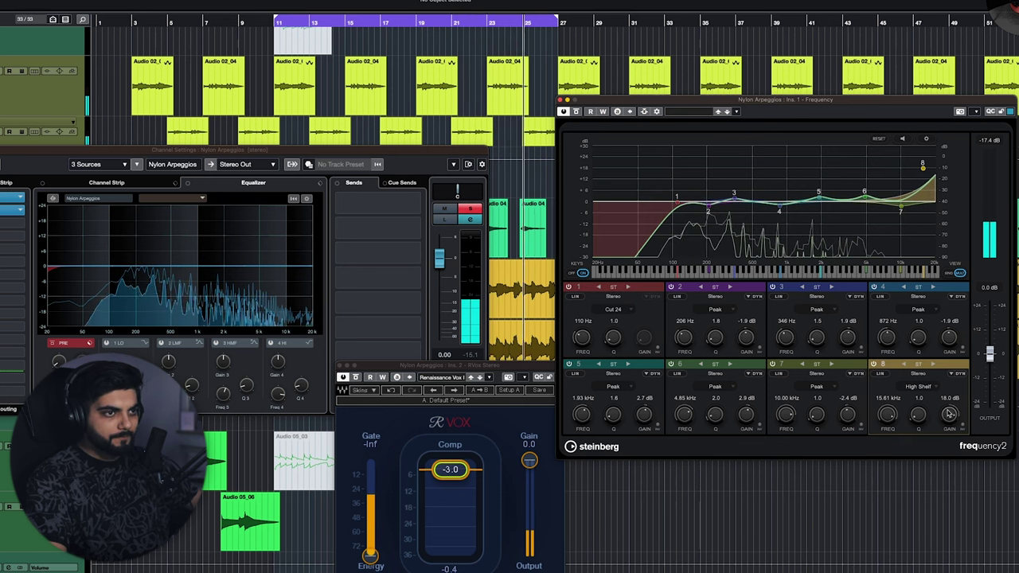
double_click(948, 399)
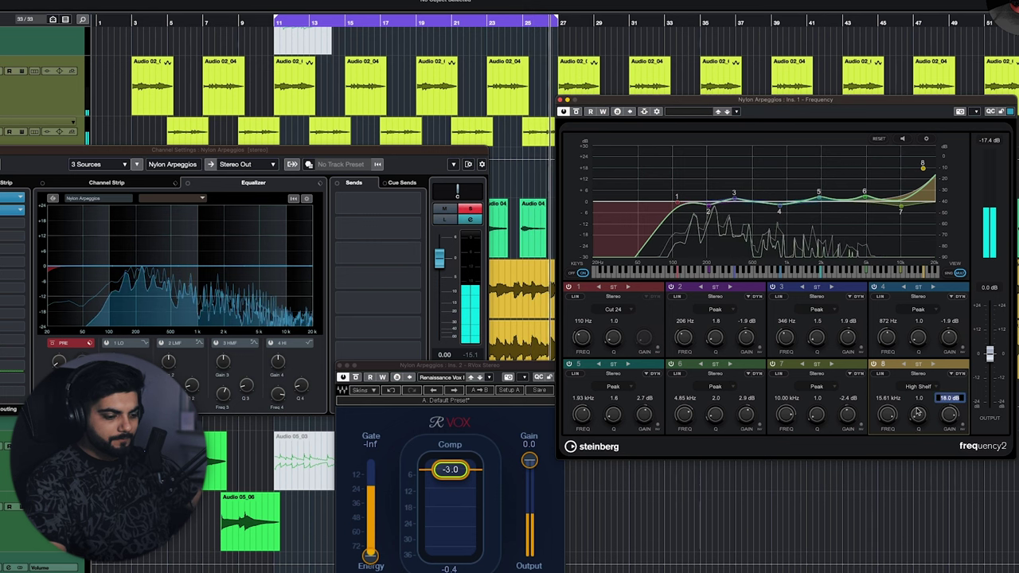
type("17.5")
key("Return")
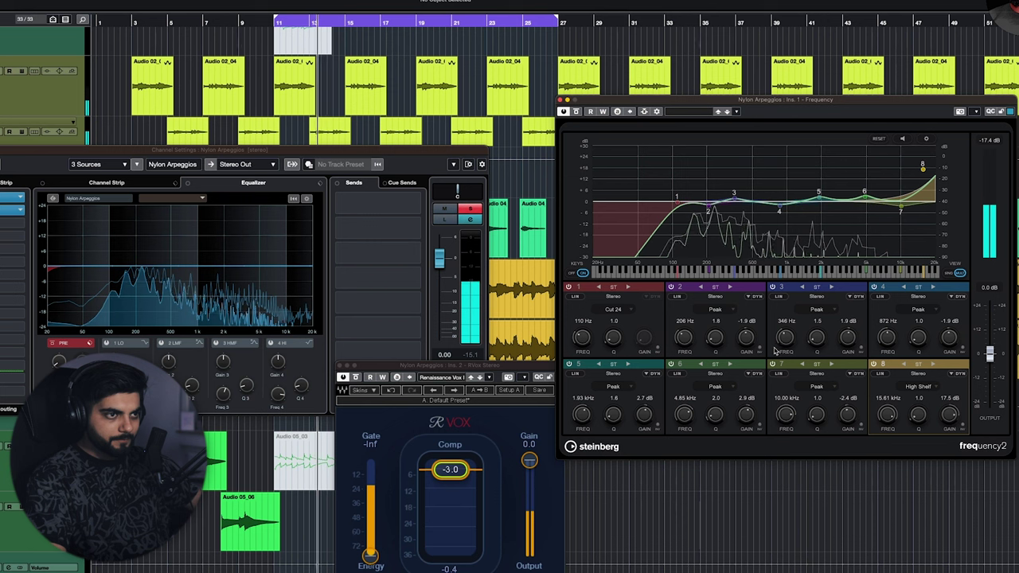
- Set band 7's gain to -2.5 dB and fine-tune band 6 to about 3.1 dB gain with a Q of 2.1
mouse_move(841, 416)
left_mouse_down()
mouse_move(844, 385)
mouse_move(842, 399)
left_mouse_up()
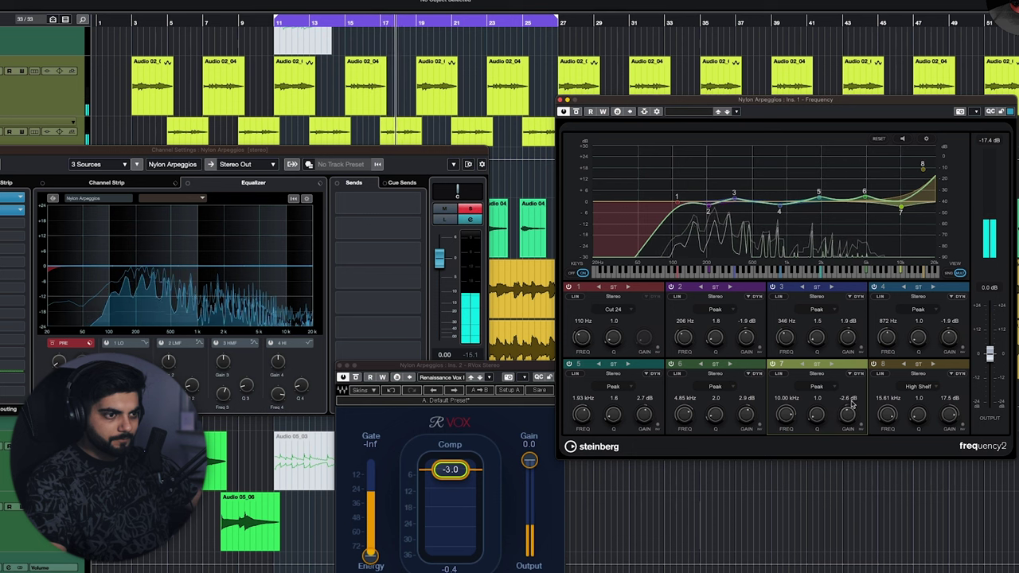
key("BackSpace")
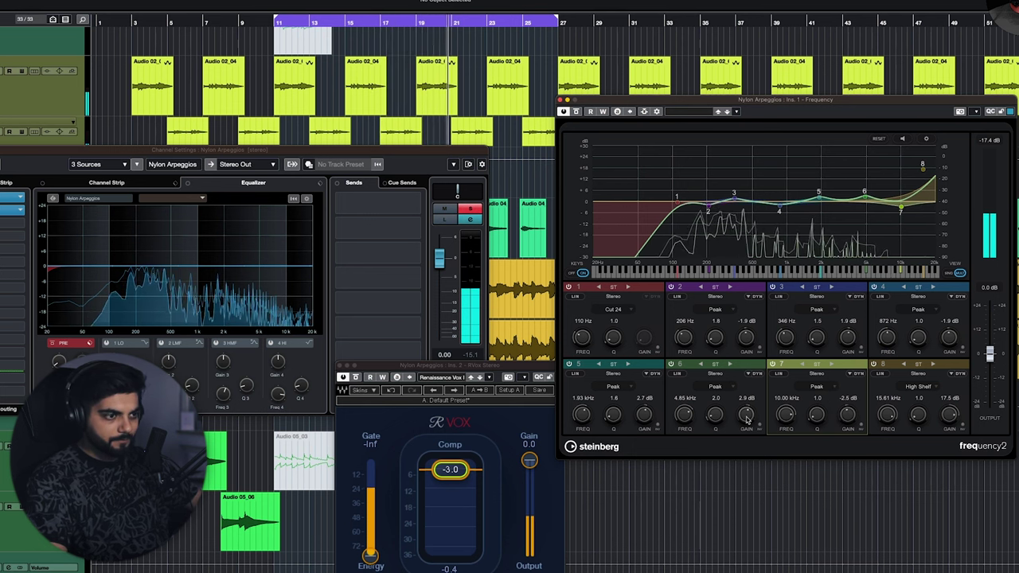
mouse_move(746, 419)
left_mouse_down()
mouse_move(752, 410)
mouse_move(752, 425)
mouse_move(717, 429)
mouse_move(744, 420)
left_mouse_up()
- Play the loop from bar 11 while switching the Frequency bypass on and off to compare the sound before and after EQ
left_click(579, 112)
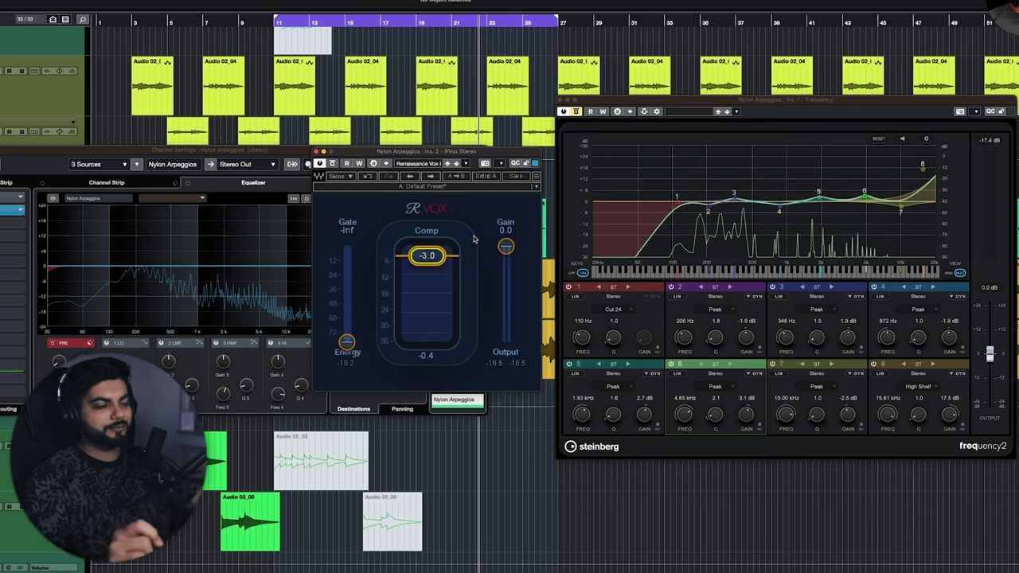
left_click(276, 22)
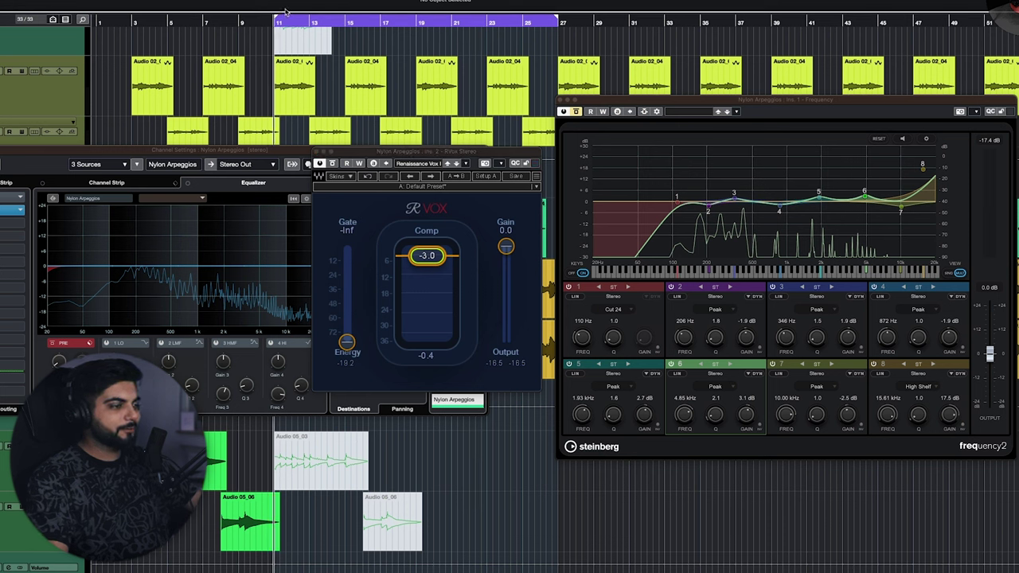
key("space")
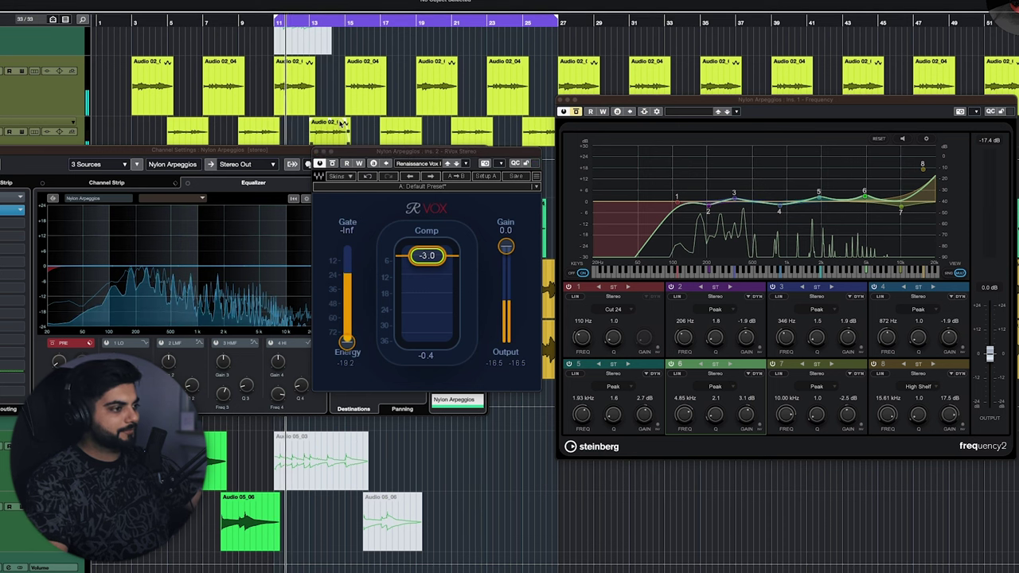
left_click(577, 113)
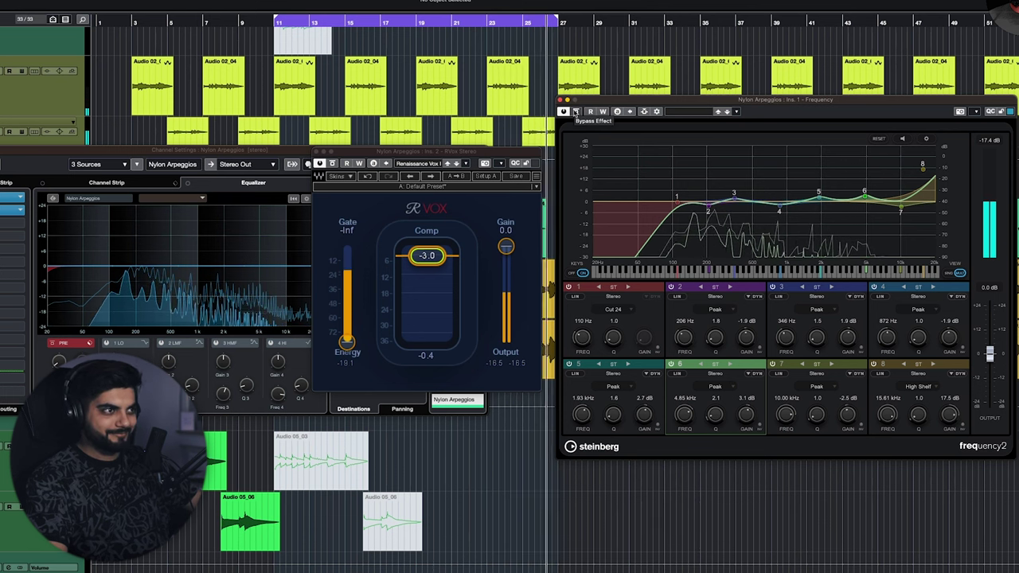
left_click(577, 113)
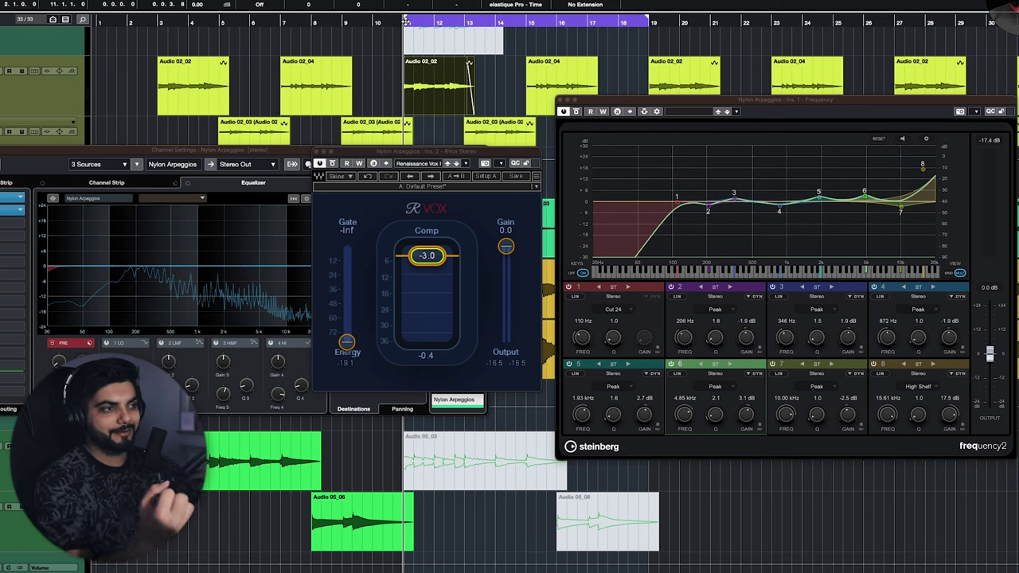
key("space")
left_click(576, 111)
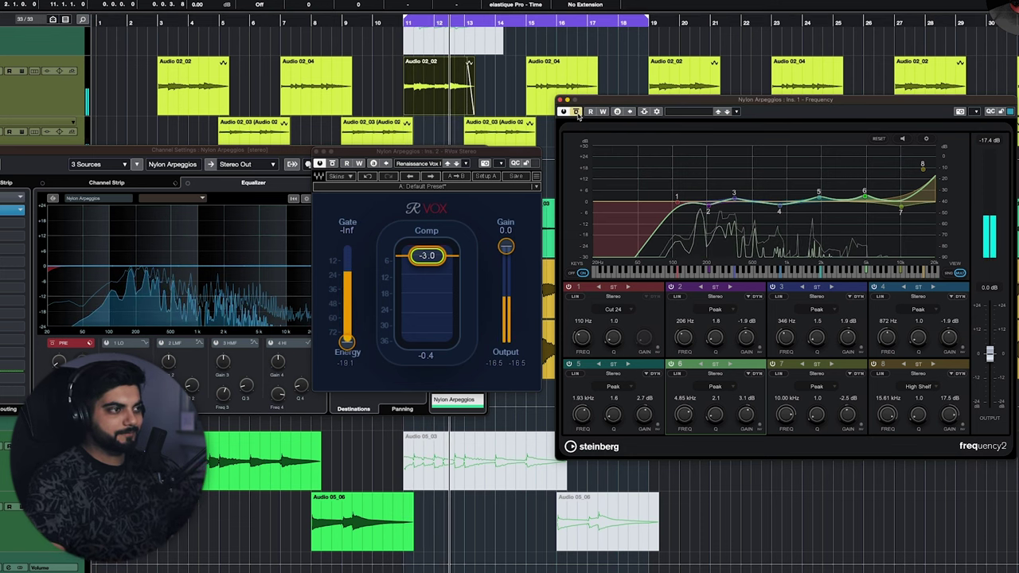